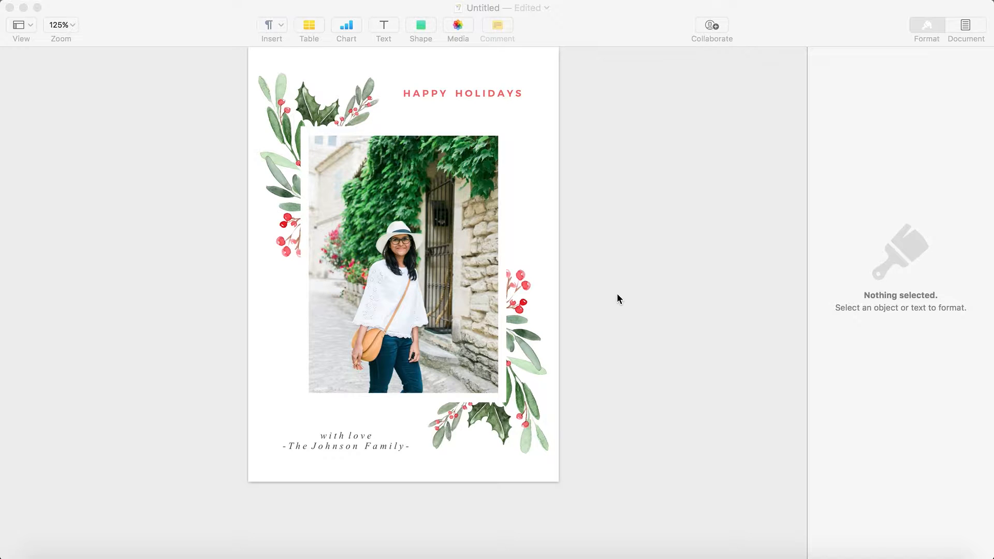
scroll(617, 293, up, 1)
scroll(616, 293, down, 1)
scroll(617, 293, up, 1)
scroll(618, 299, down, 1)
click(534, 206)
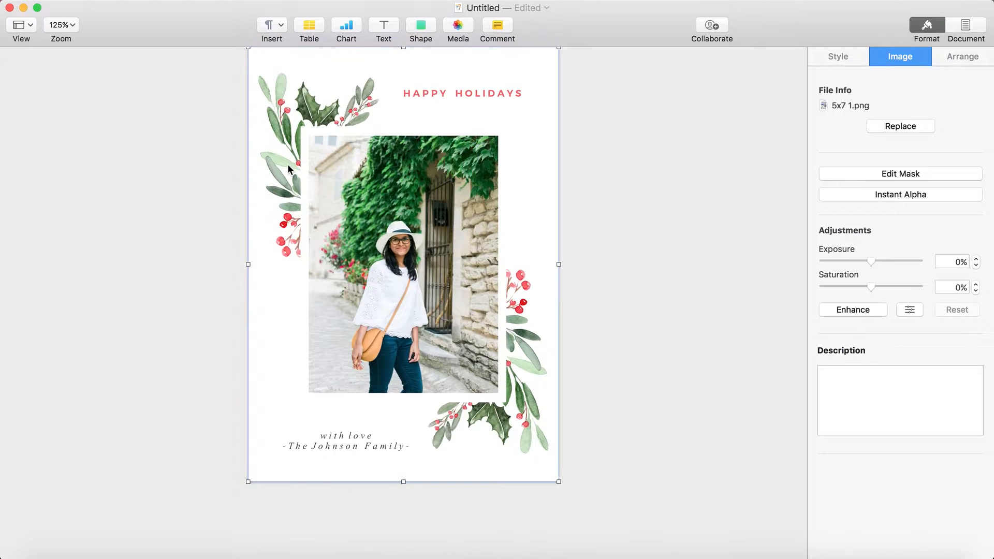
click(218, 157)
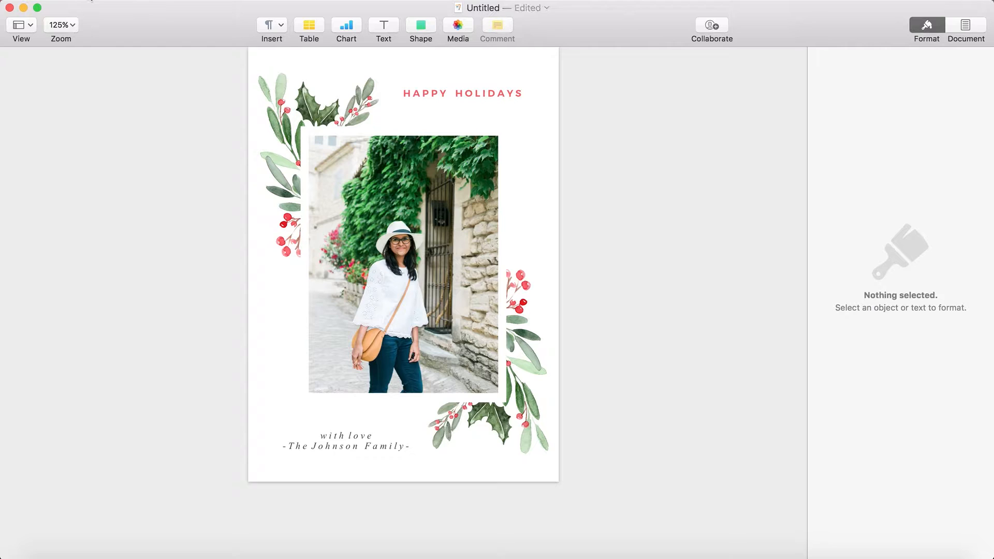
Step: Create a new document from the Blank template and expand its window to fill the screen
click(85, 1)
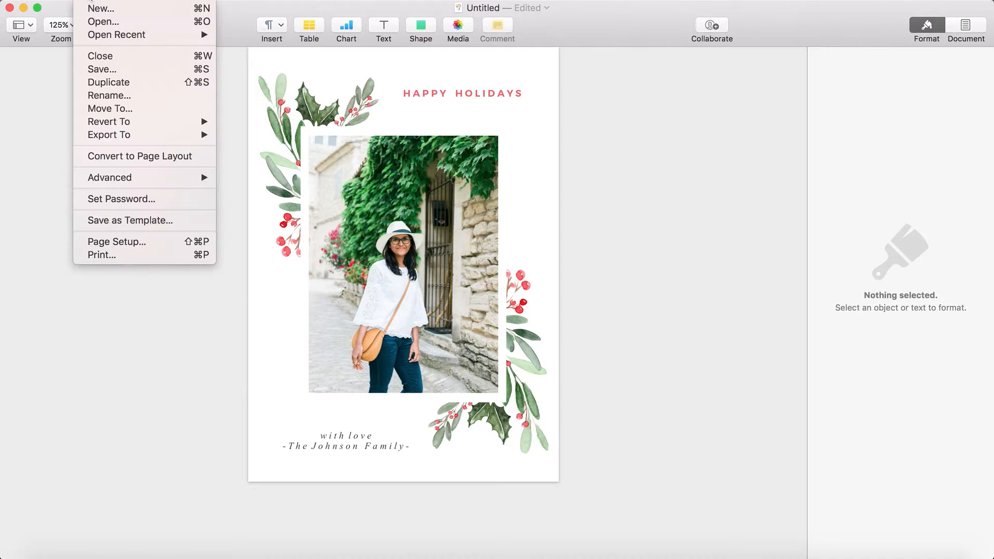
click(96, 10)
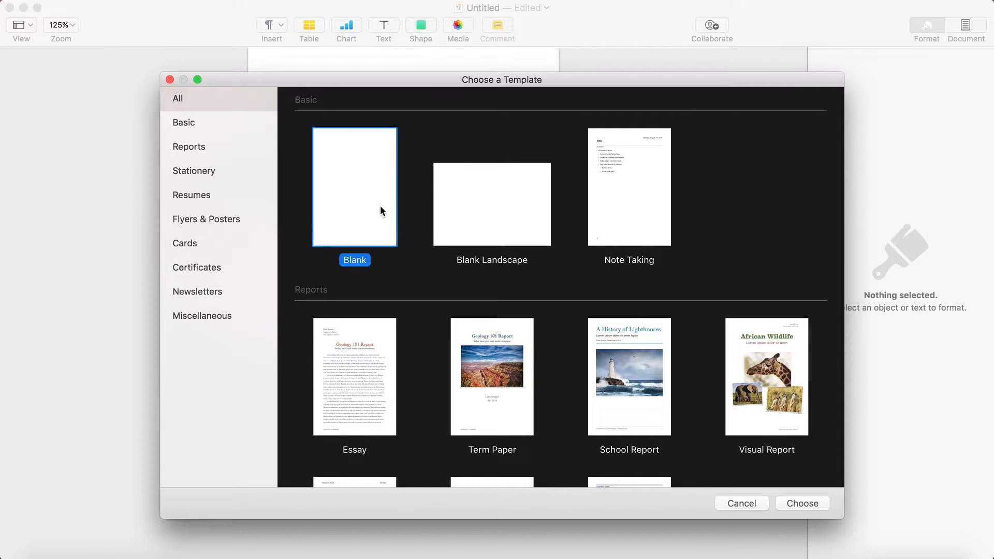
double_click(380, 206)
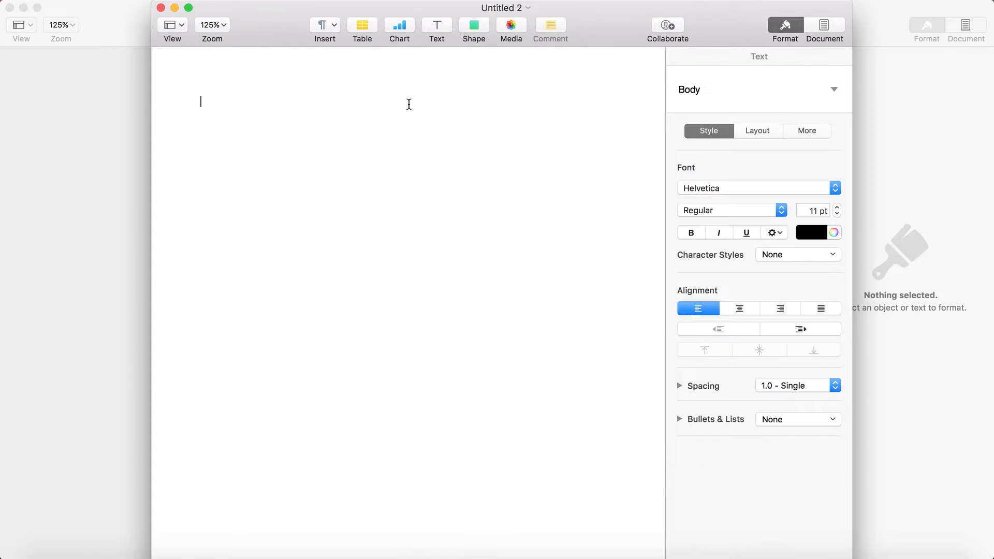
drag(613, 16, 462, 3)
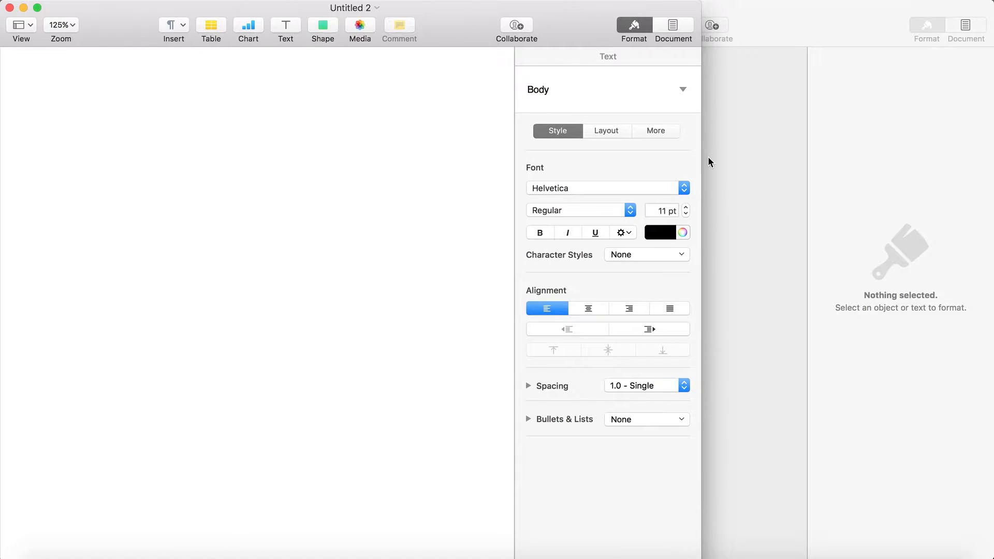
drag(702, 4, 993, 4)
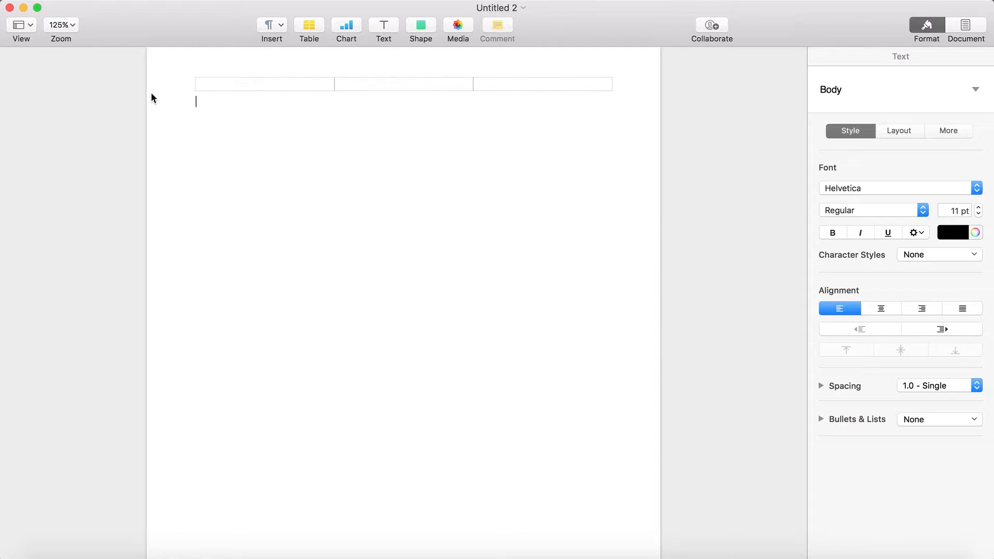
Step: Set the document's paper size to 5 x 7 Borderless in the page setup
click(95, 4)
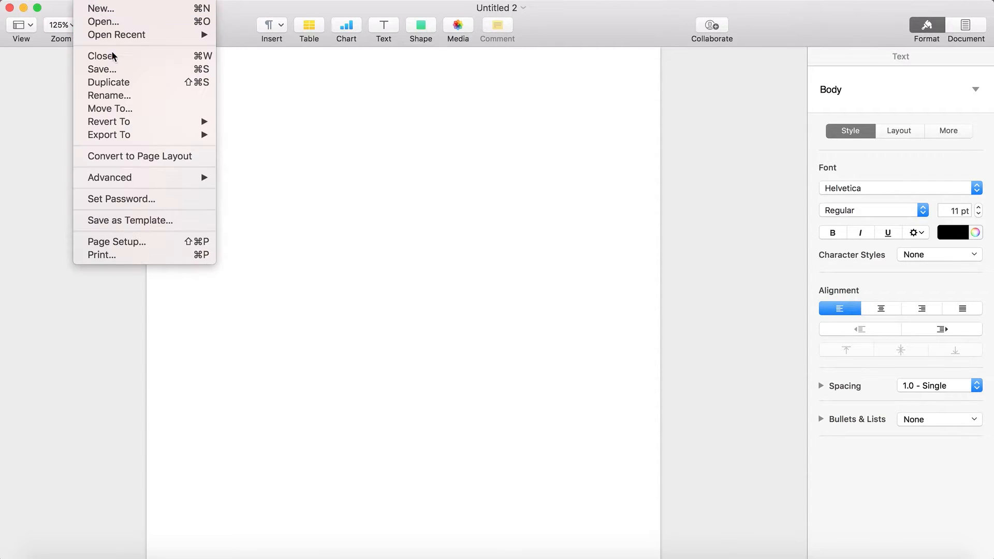
click(118, 240)
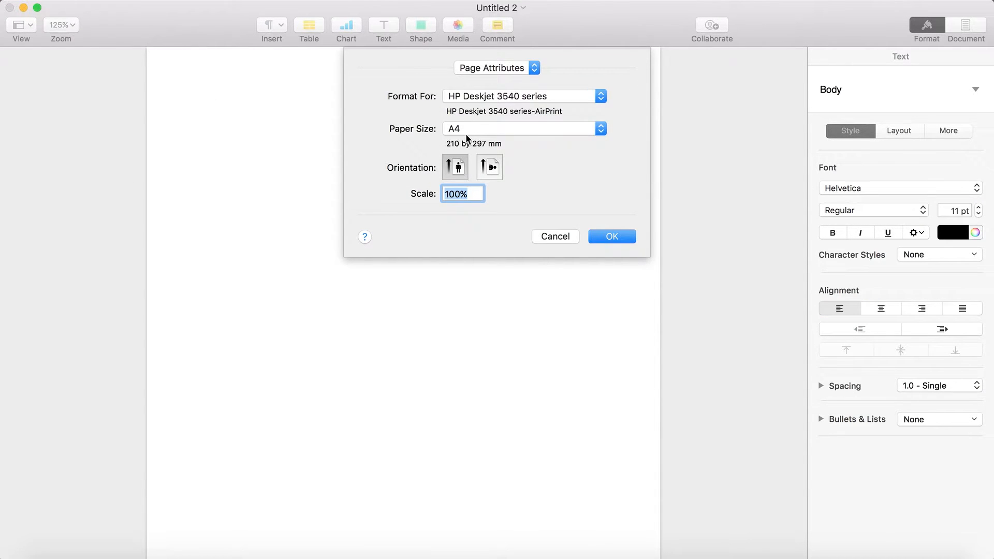
click(507, 128)
mouse_move(500, 82)
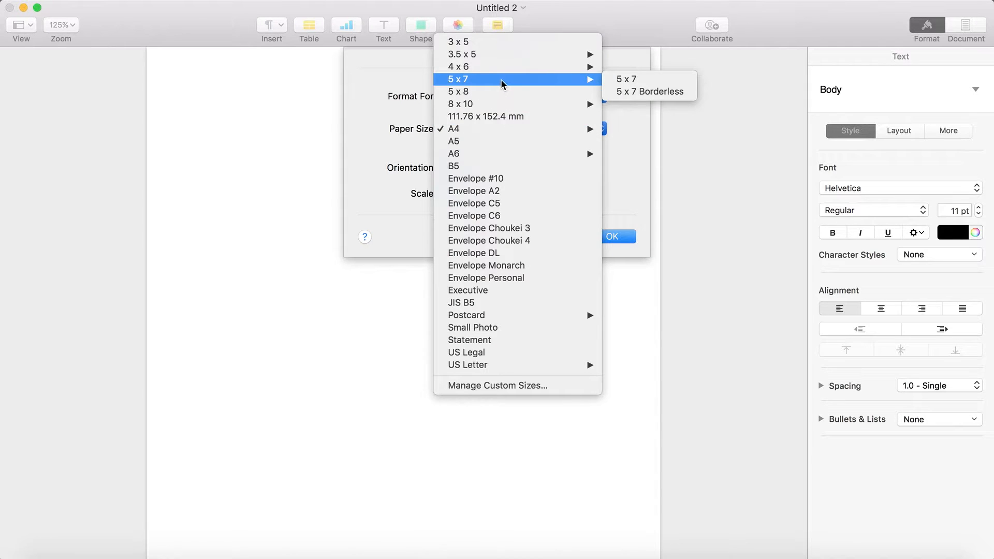
click(651, 93)
click(603, 236)
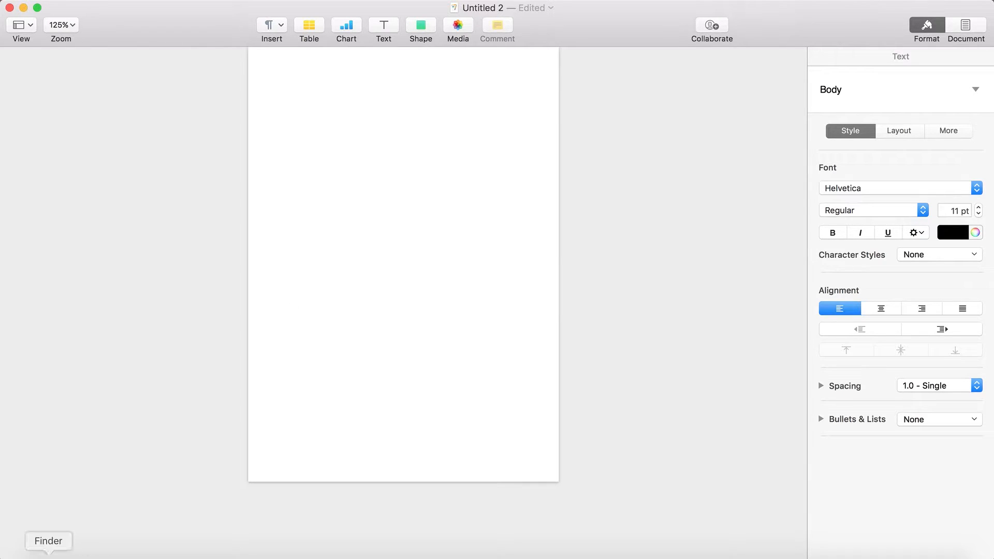
Step: Insert IMG_7047.jpg from the Processed folder in Finder and place it in the page's lower-left corner
click(49, 556)
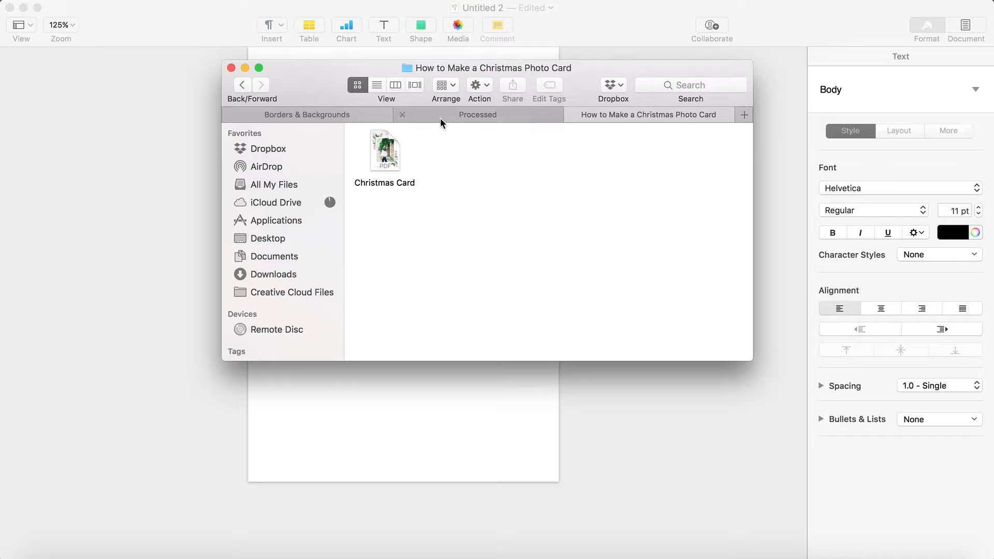
click(440, 119)
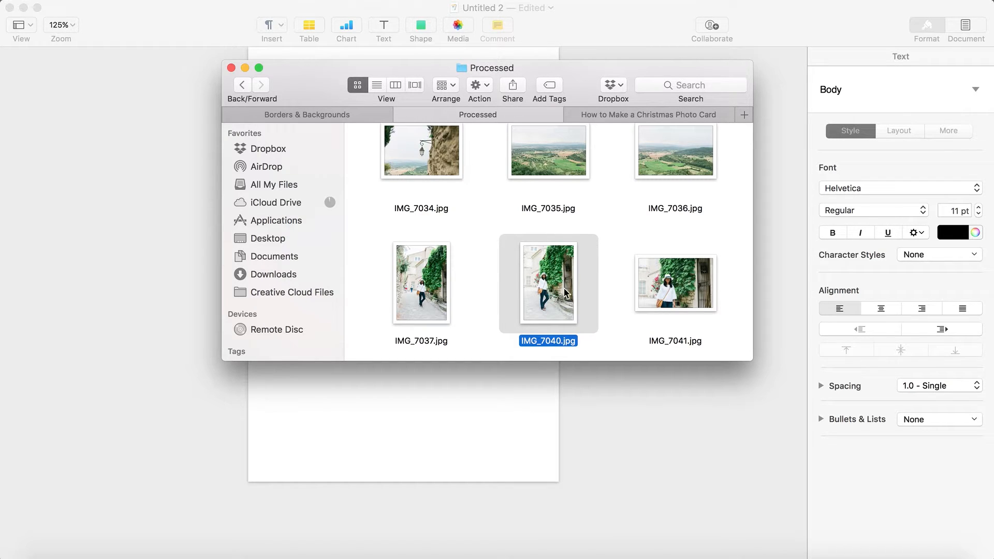
scroll(563, 290, down, 5)
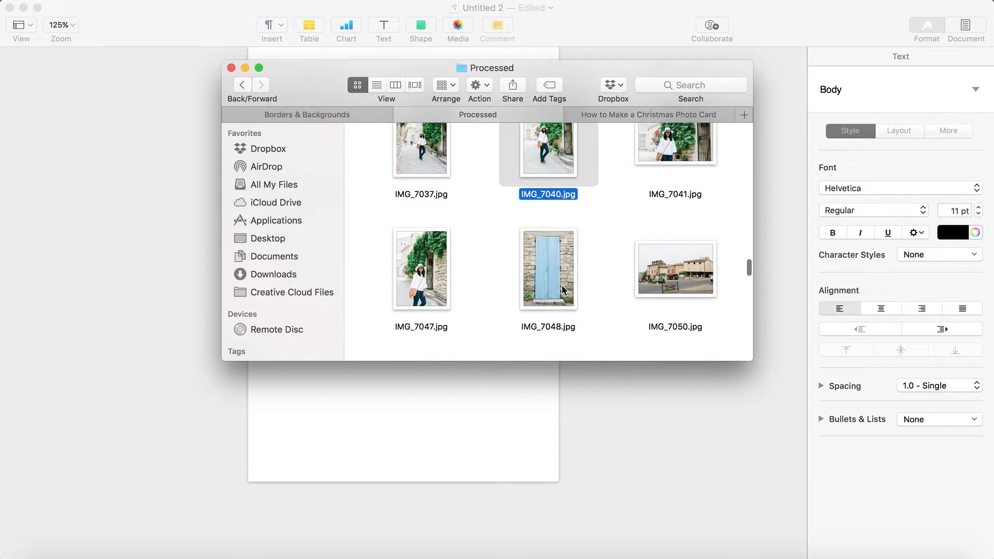
drag(419, 274, 421, 415)
click(542, 403)
drag(444, 370, 347, 373)
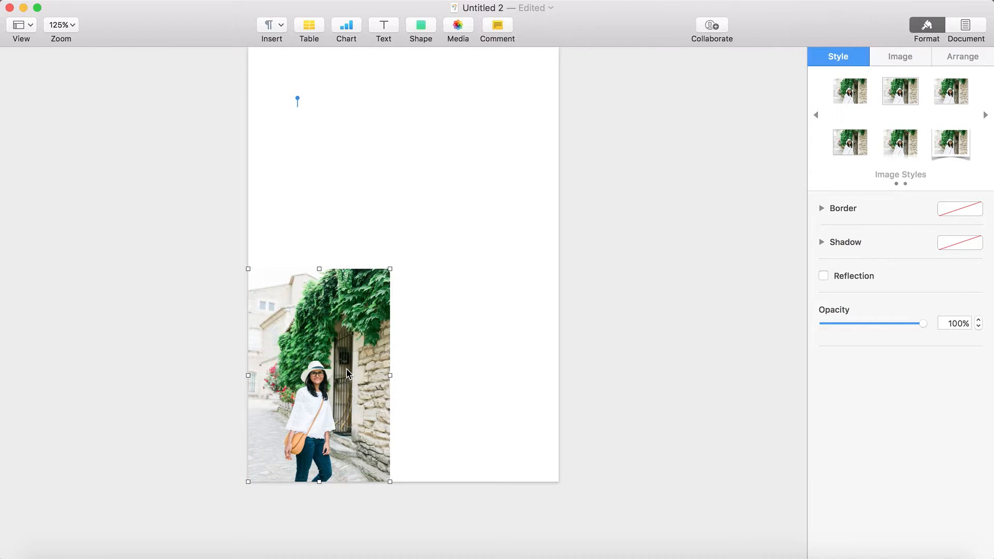
Step: Enlarge the photo to the full page width and shift it up, leaving a white strip at the page's bottom
drag(391, 269, 565, 67)
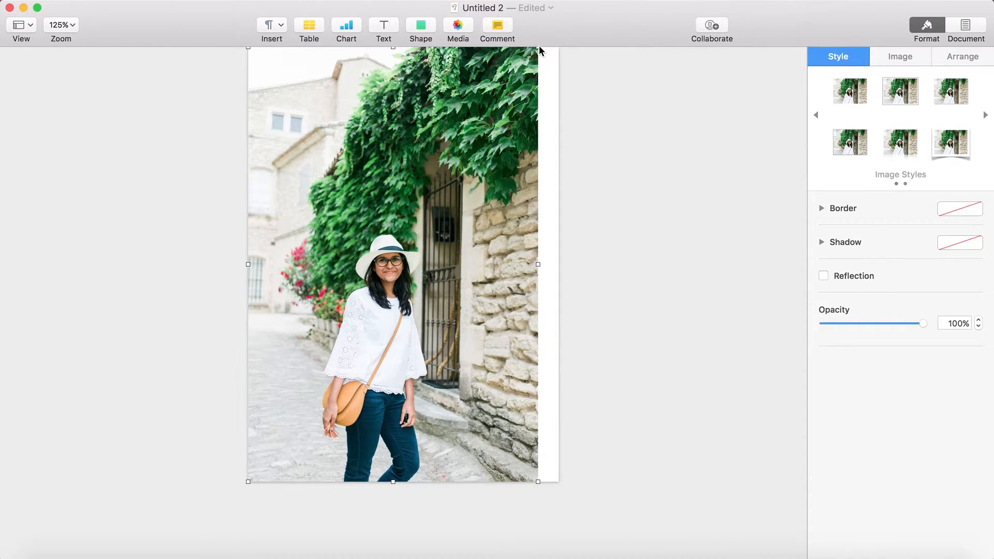
drag(538, 50, 571, 38)
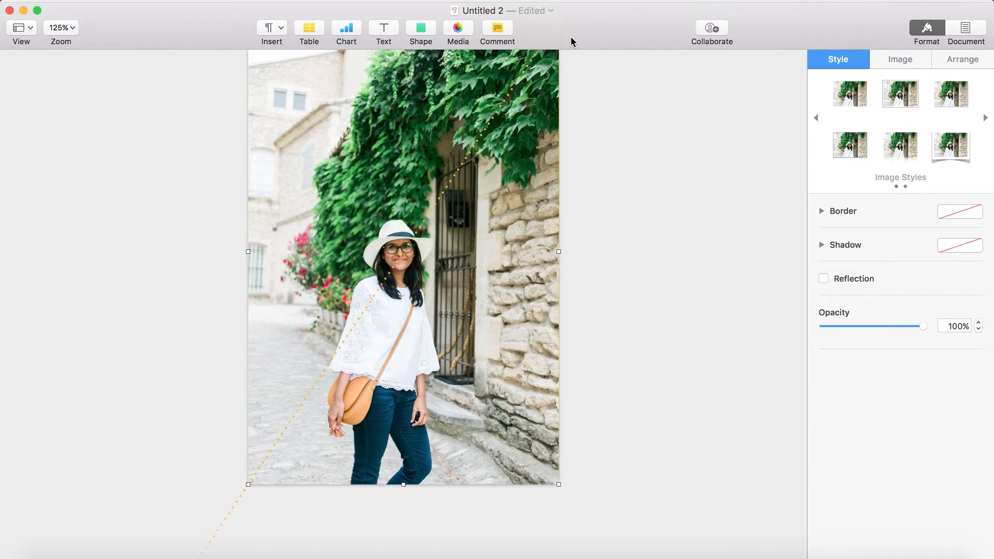
drag(509, 158, 509, 93)
click(578, 201)
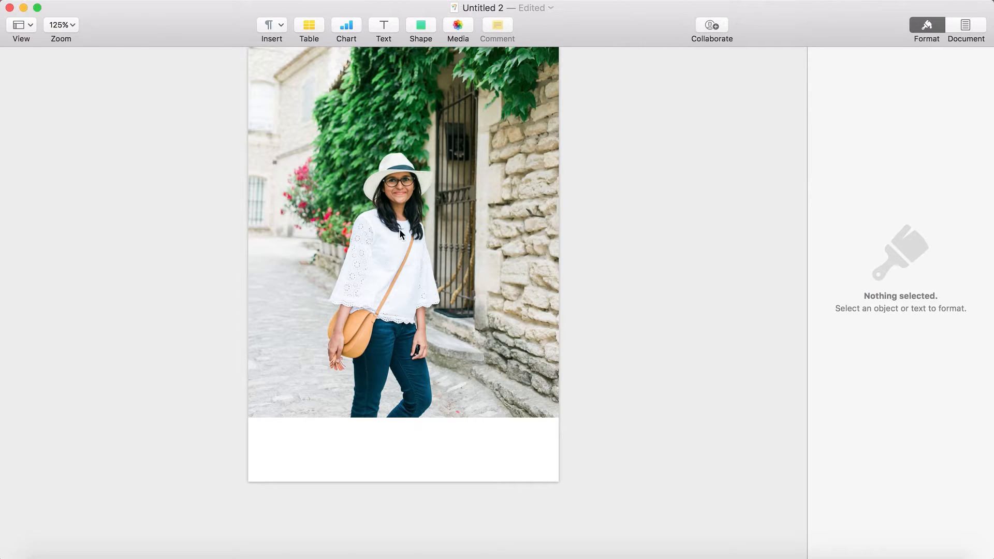
Step: Shrink the photo slightly and centre it horizontally to leave narrow margins on both sides of the page
click(441, 337)
key(super+t)
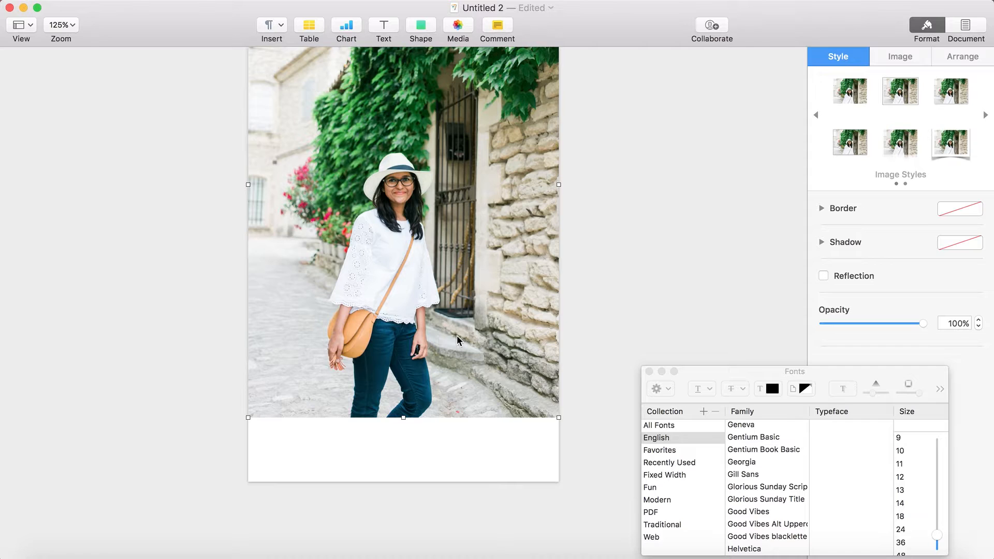
click(649, 371)
drag(558, 418, 534, 377)
drag(462, 318, 469, 324)
click(584, 300)
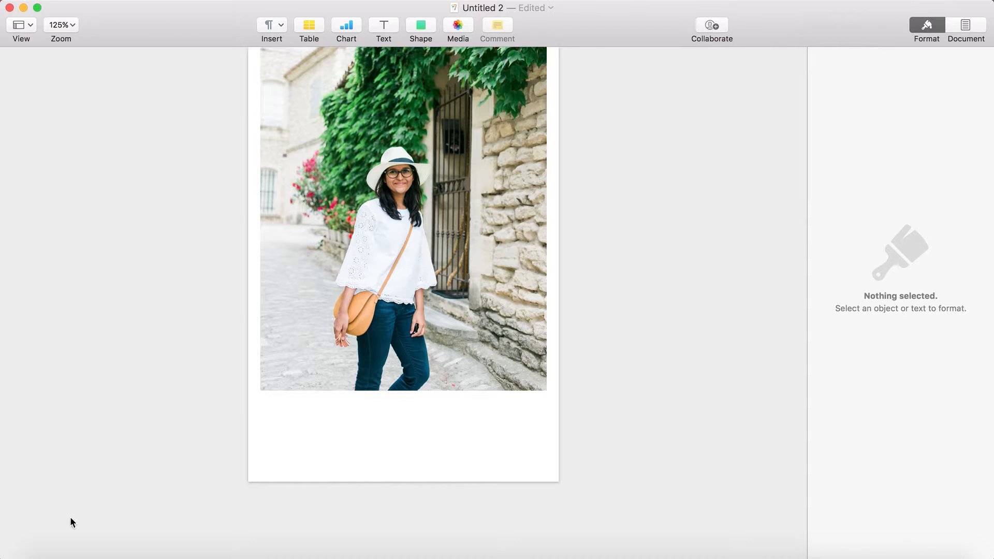
Step: Insert the 5x7 1.png border onto the page from the PNG Borders folder in Finder
click(49, 556)
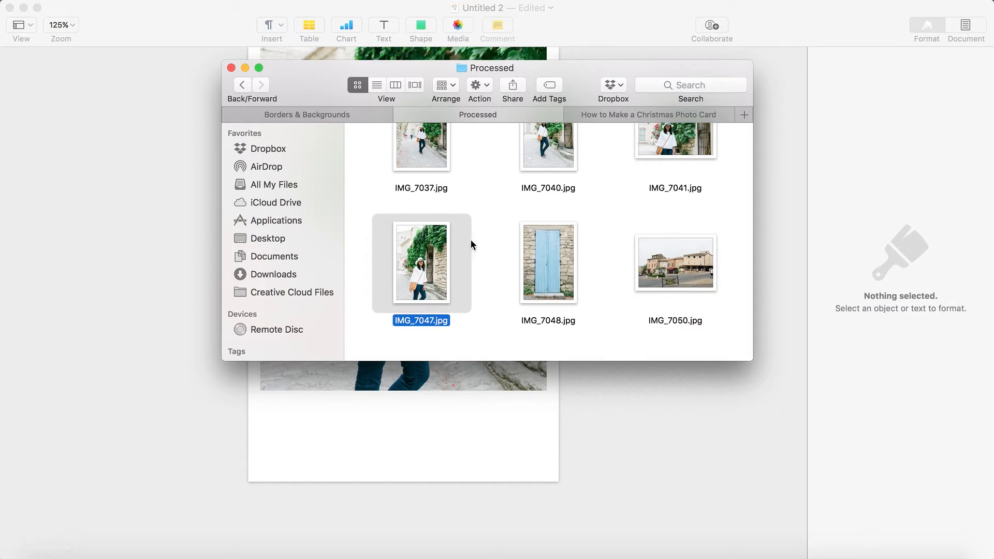
click(342, 115)
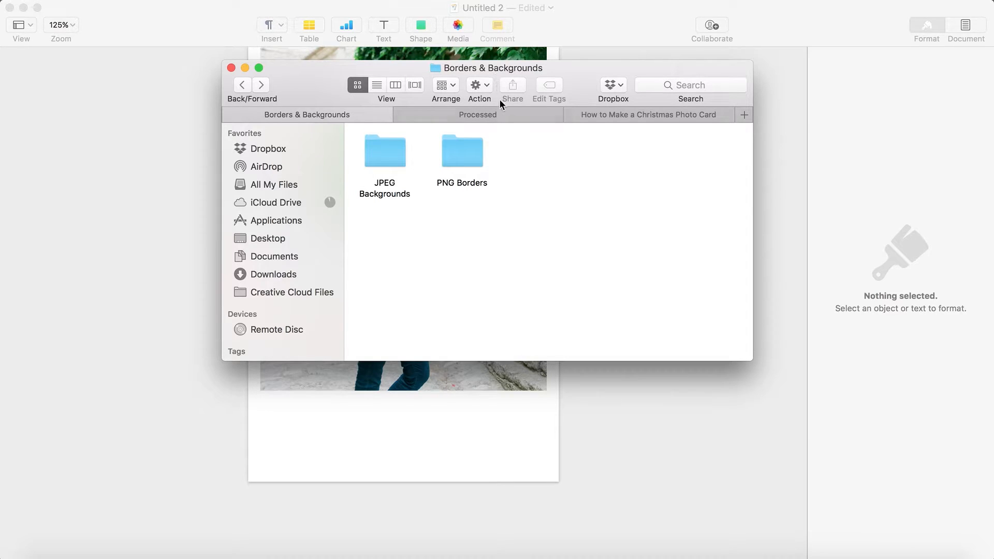
click(466, 157)
double_click(466, 157)
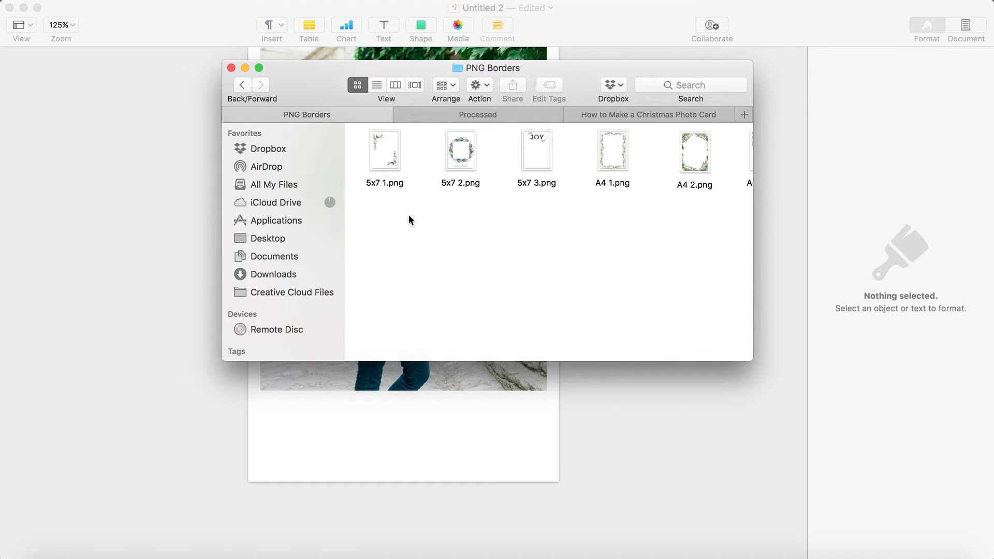
click(389, 163)
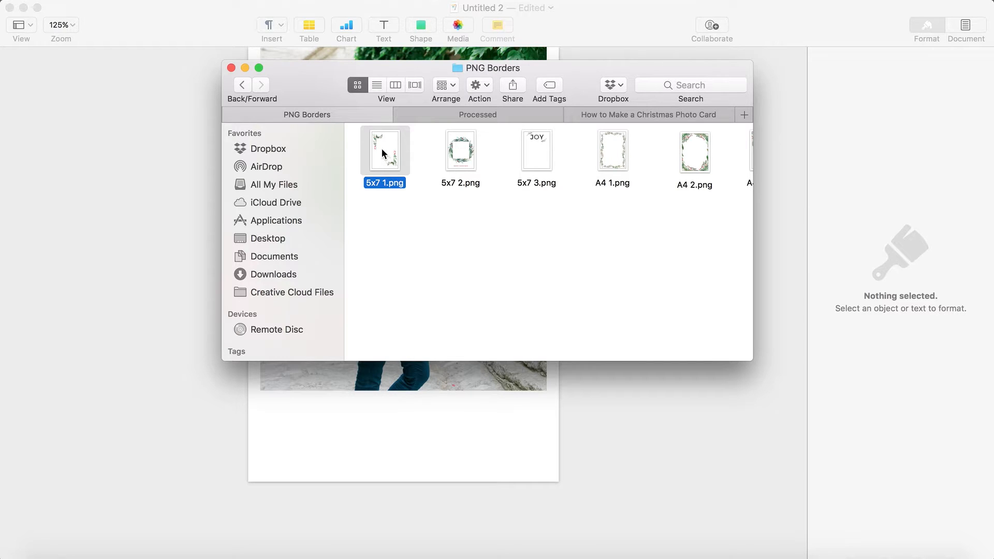
drag(383, 153, 395, 399)
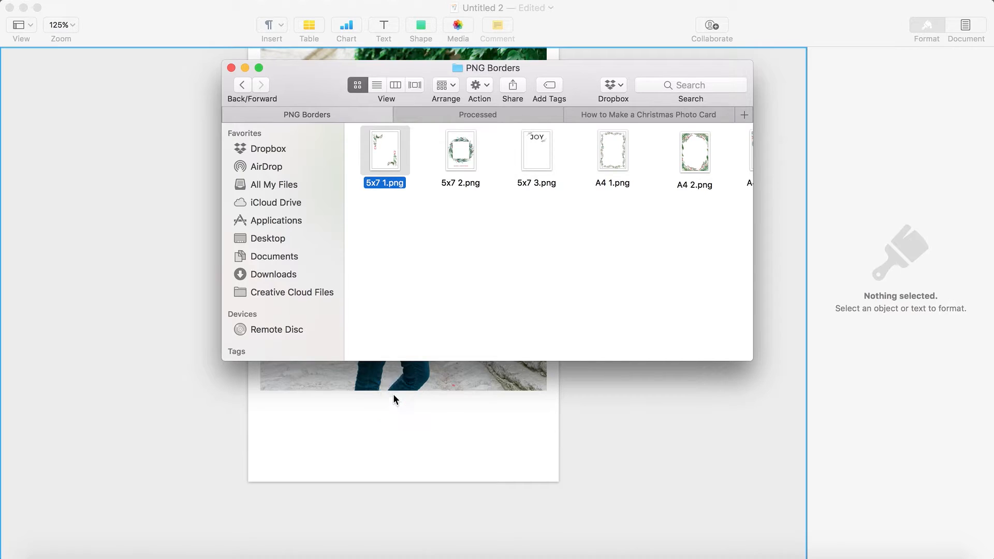
click(593, 401)
Step: Enlarge the holly border over the photo until it covers the whole page, and nudge it into horizontal alignment
drag(399, 376, 386, 361)
drag(490, 337, 505, 337)
click(455, 336)
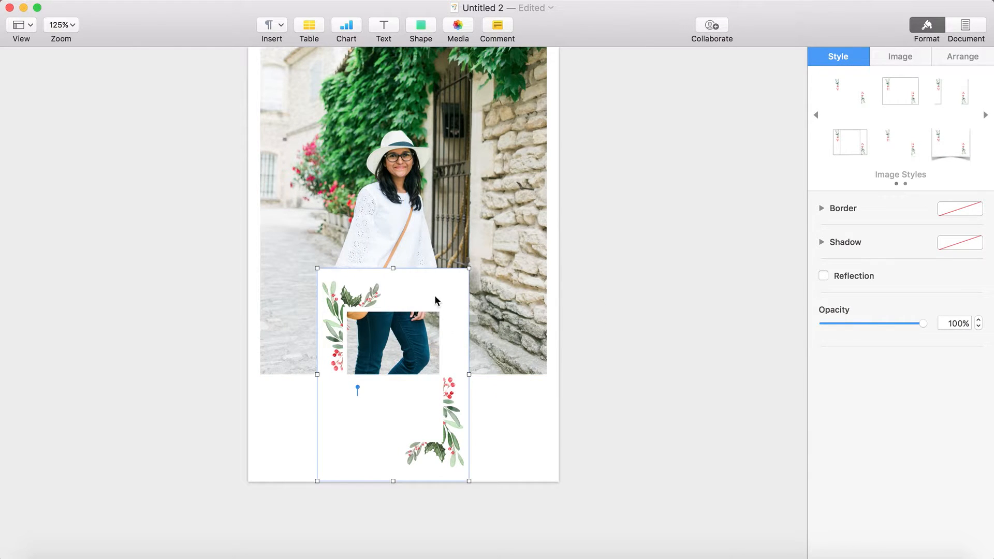
drag(428, 296, 564, 33)
drag(520, 171, 517, 171)
key(Left)
key(Left)
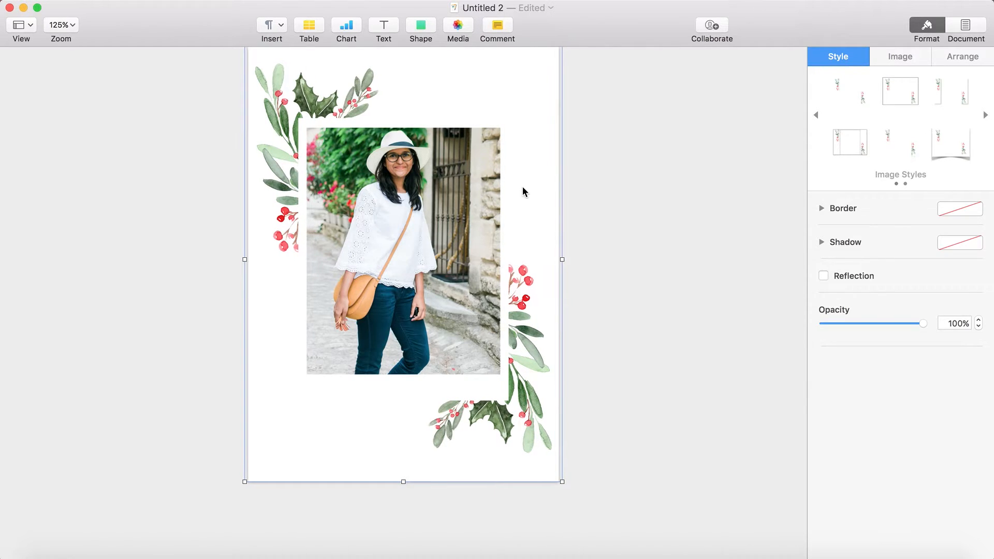
key(Left)
Step: Resize and reposition the photo behind the border so it fills the frame opening with the woman centred
click(465, 341)
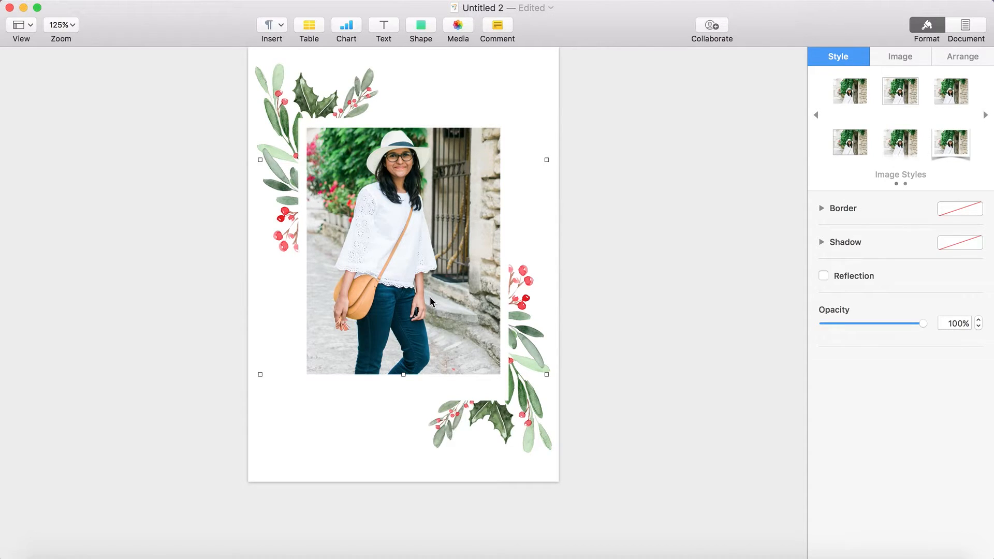
drag(260, 374, 238, 409)
mouse_move(433, 162)
mouse_down()
mouse_move(422, 159)
mouse_move(449, 162)
mouse_up()
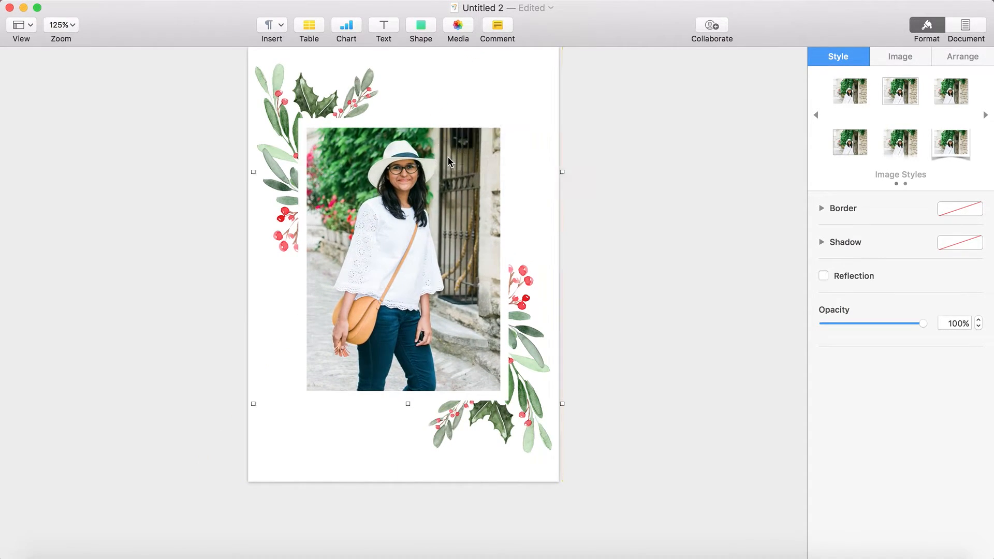
drag(448, 201, 462, 239)
drag(562, 433, 524, 378)
drag(464, 327, 479, 351)
drag(544, 418, 534, 406)
drag(469, 347, 476, 355)
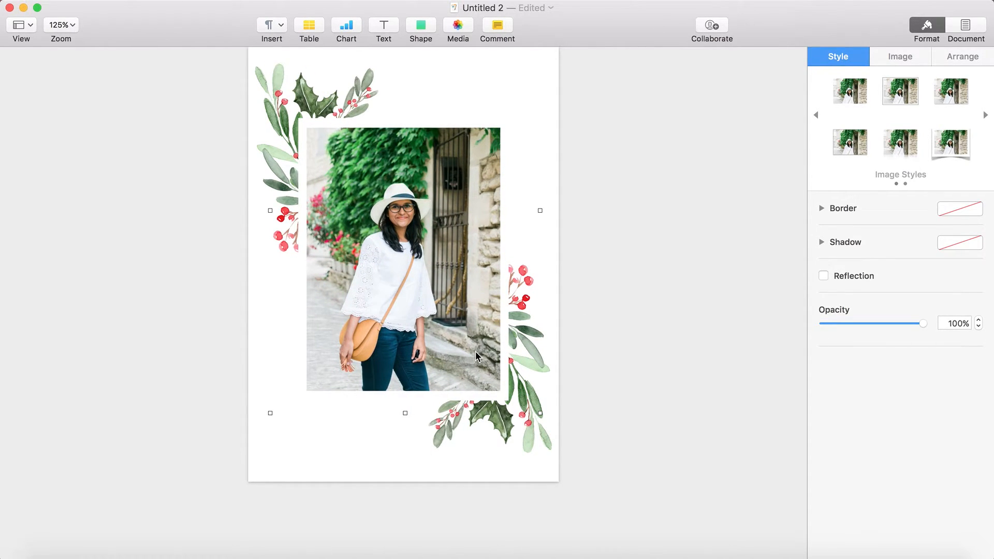
Step: Add a text box reading "HAPPY HOIDAYS" with spaced-out letters, and select all of its text
click(405, 463)
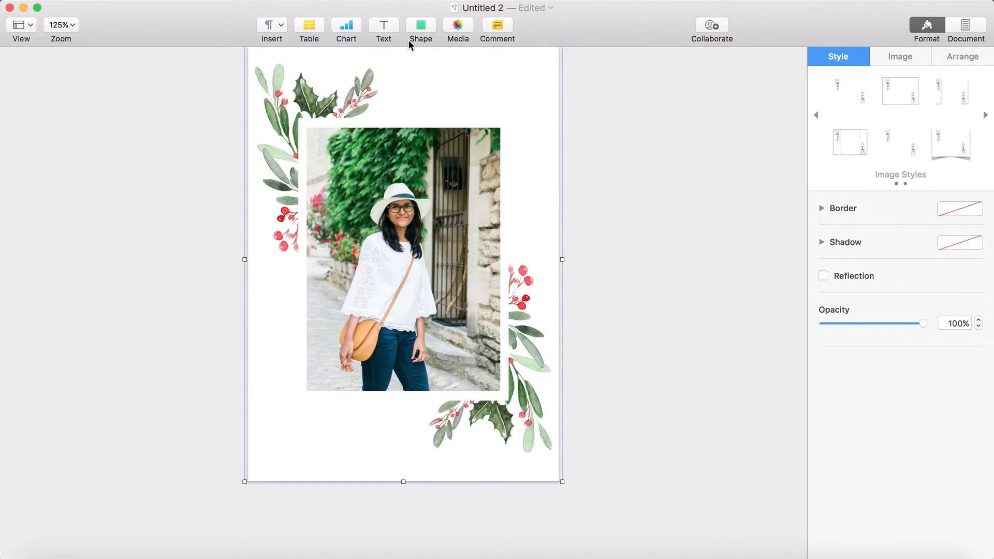
click(388, 29)
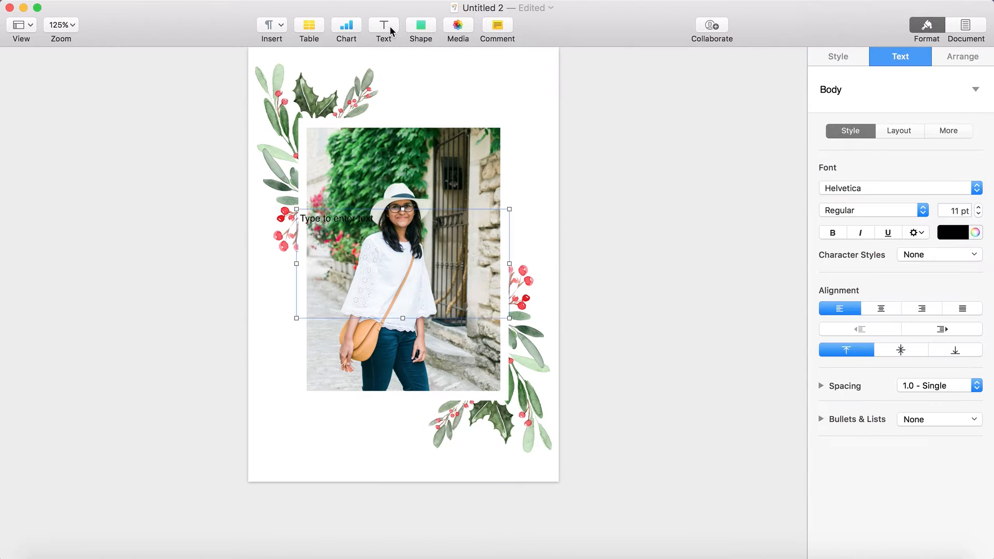
double_click(353, 220)
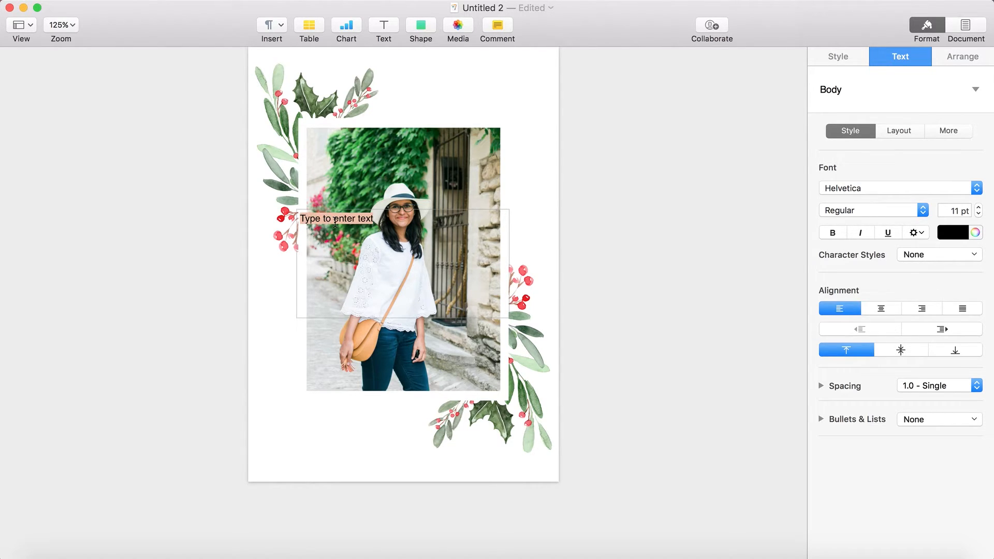
text(H)
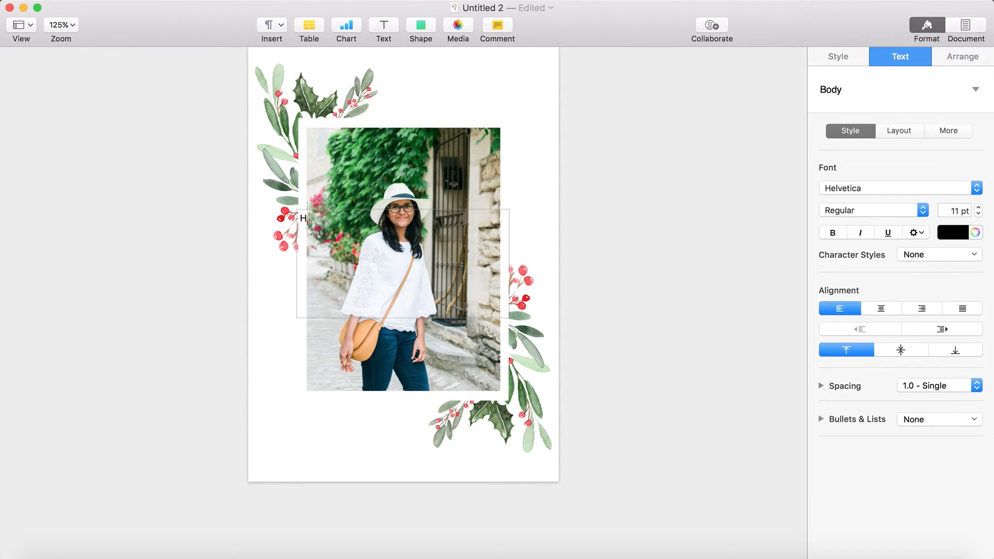
text(AP)
text(P)
text(Y H)
text(O)
text(L)
text(DA)
text(Y)
text(S)
key(super+a)
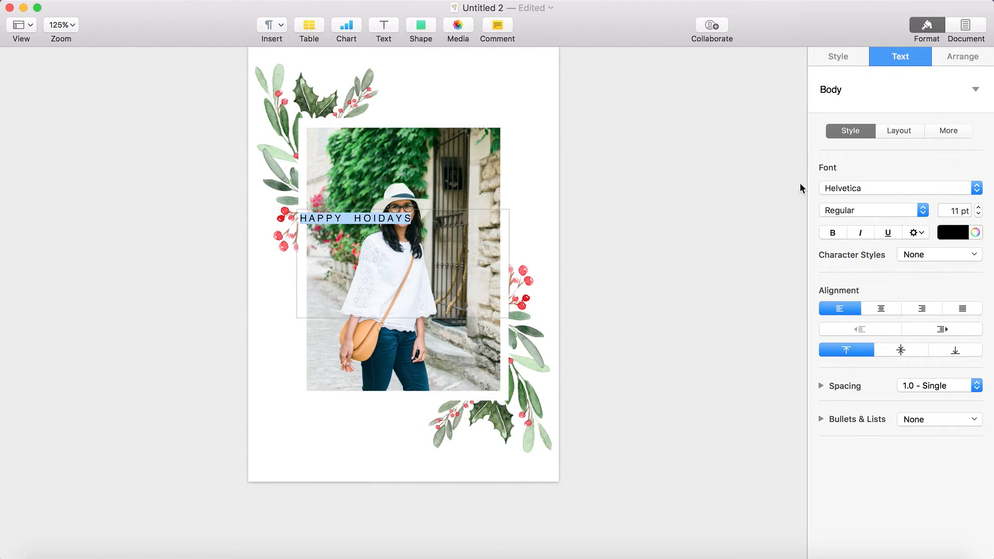
Step: Set the greeting's font to Montserrat and correct its spelling so it reads "HAPPY HOLIDAYS"
click(909, 188)
click(865, 176)
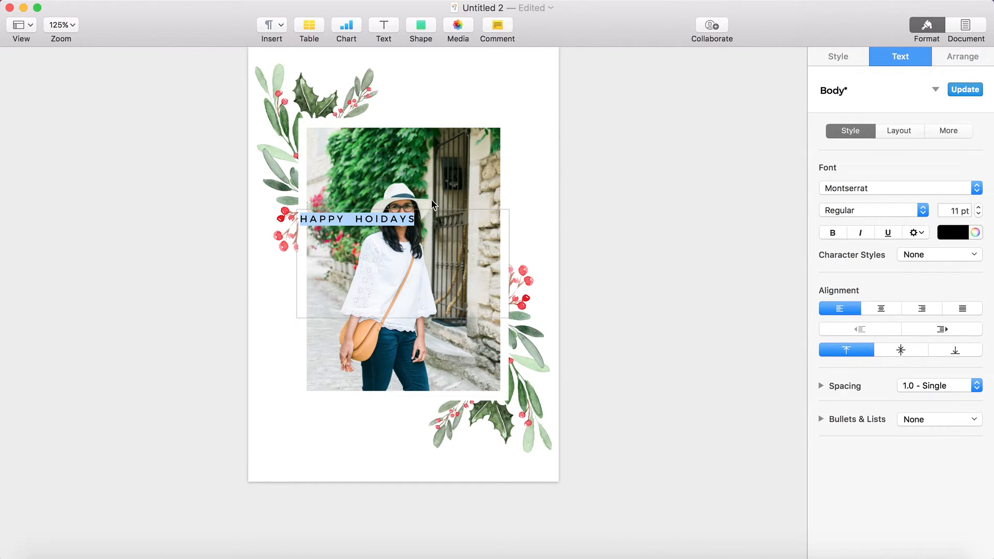
click(376, 219)
text(L)
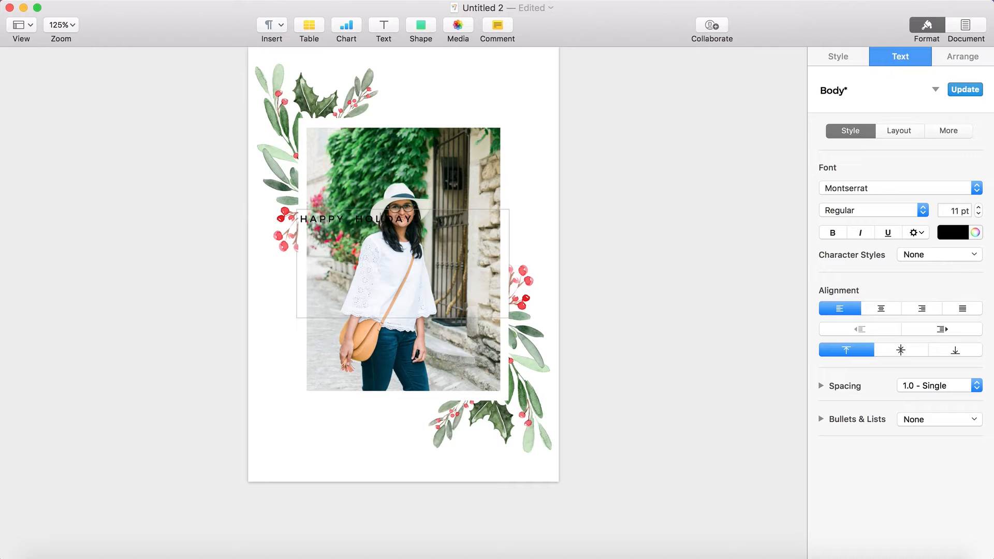
Step: Make the whole greeting SemiBold and colour it light red
key(super+a)
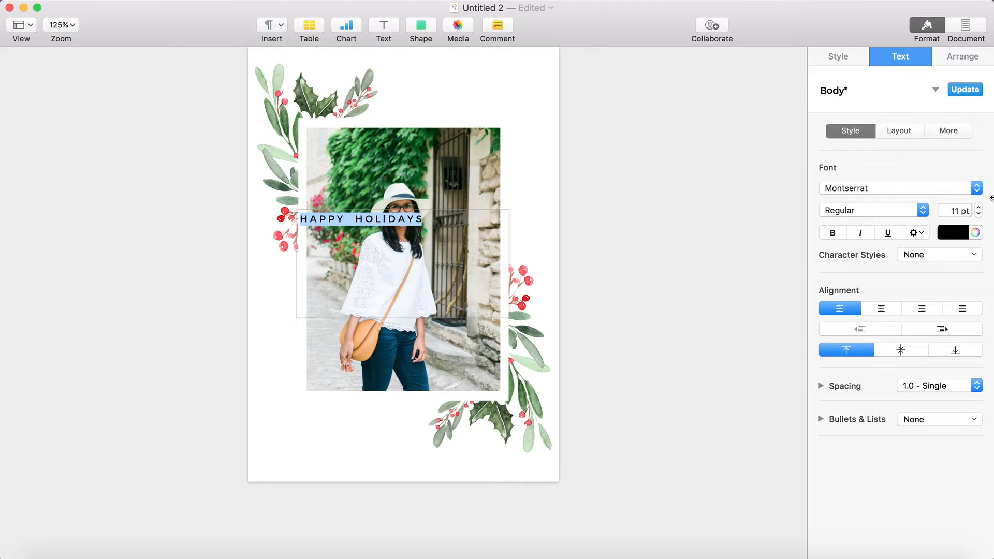
click(935, 192)
click(915, 197)
click(885, 211)
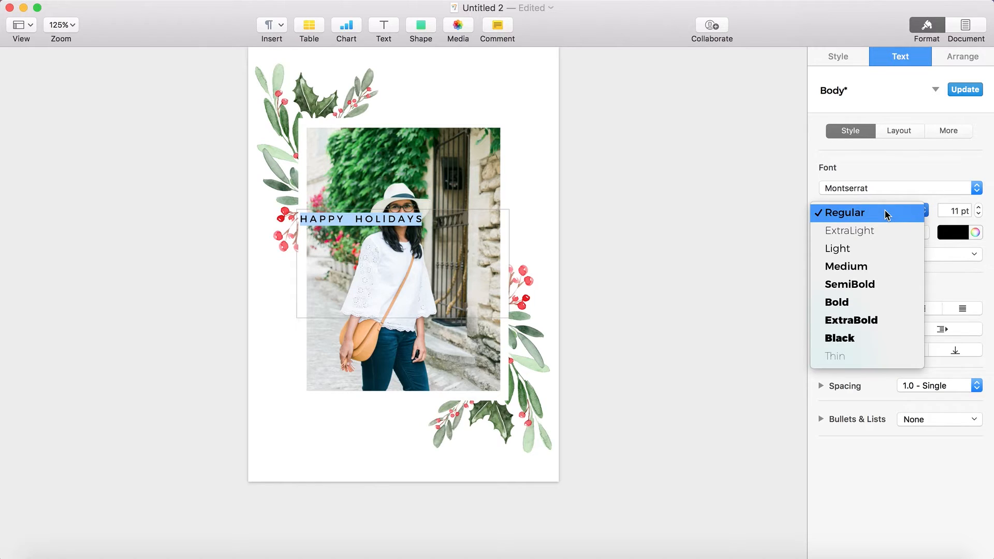
click(872, 284)
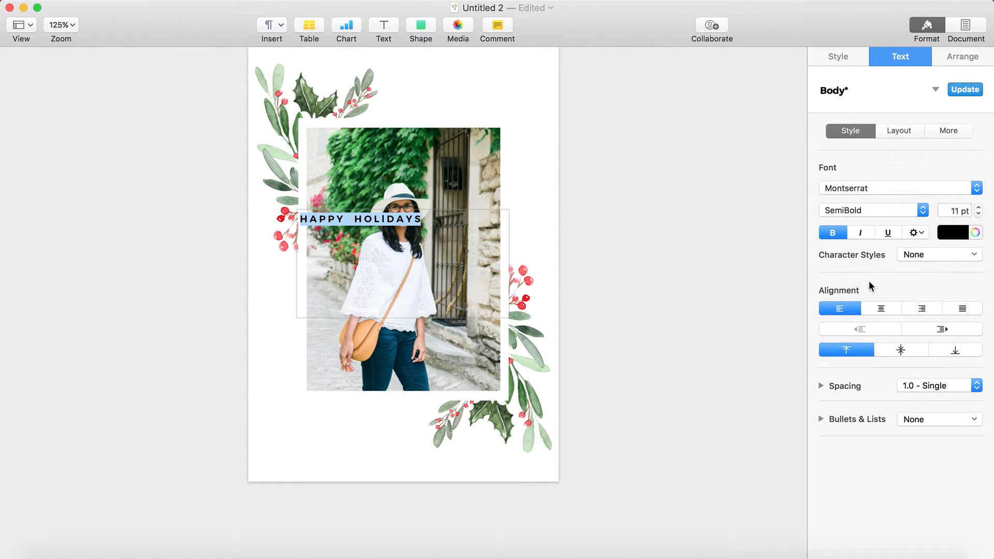
click(961, 234)
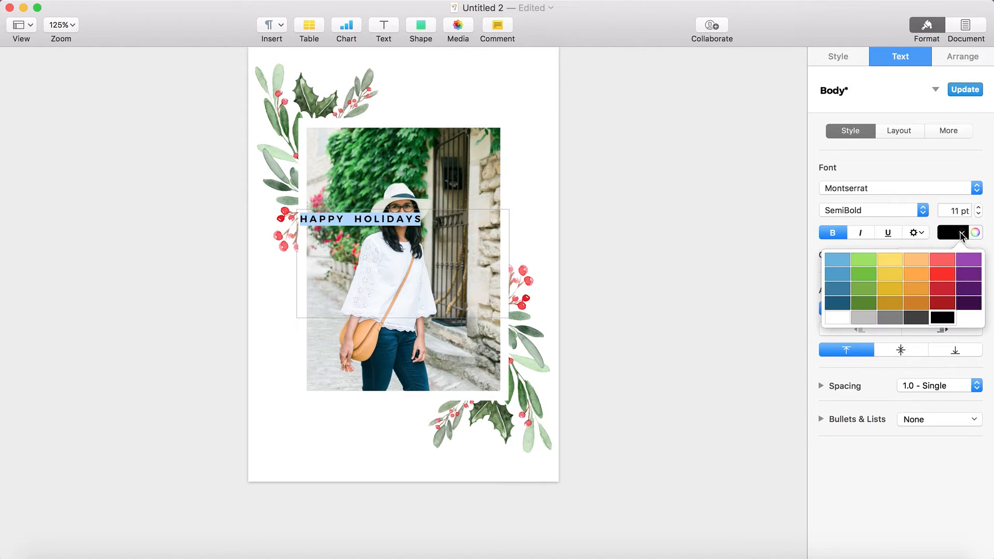
click(948, 260)
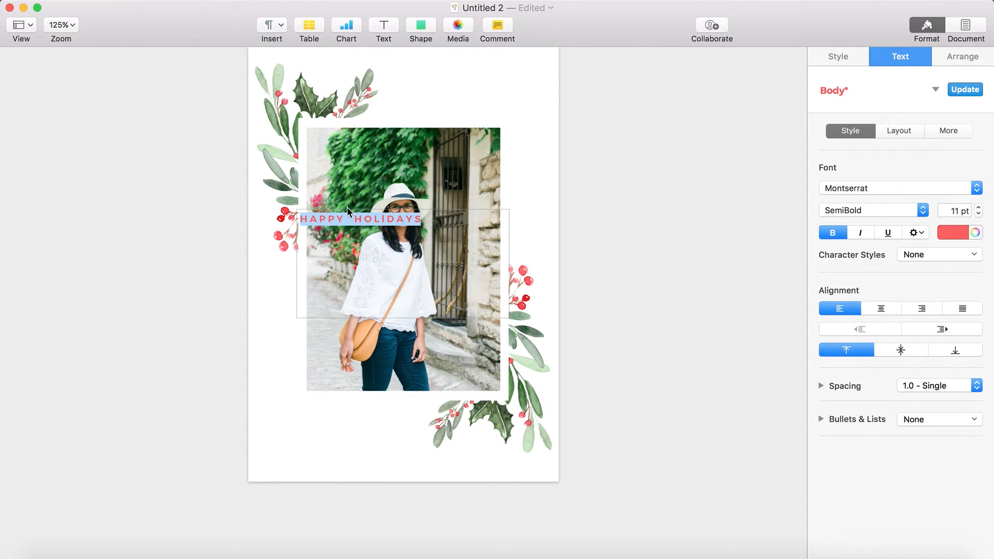
Step: Move the greeting text box above the photo, beside the upper holly sprig
click(537, 204)
click(389, 219)
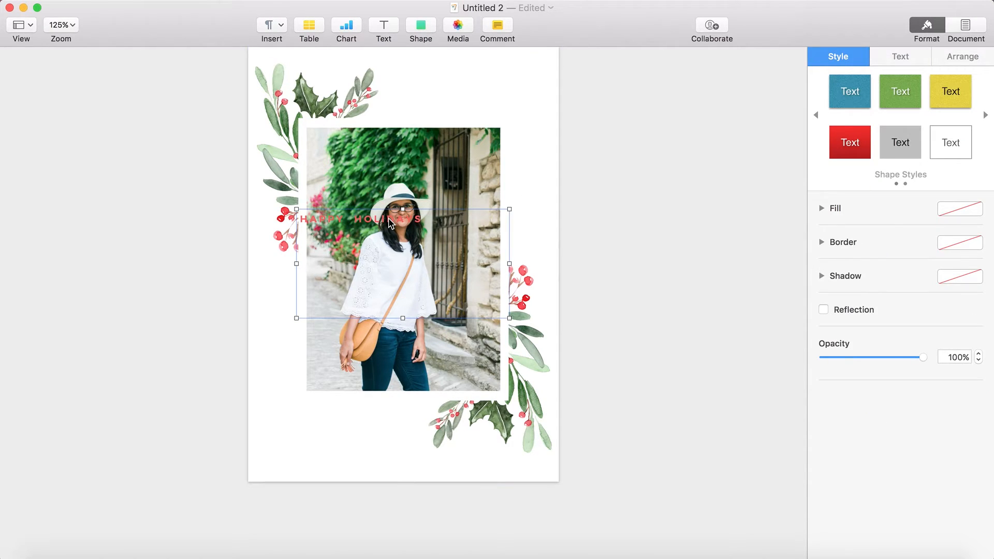
drag(390, 222, 483, 94)
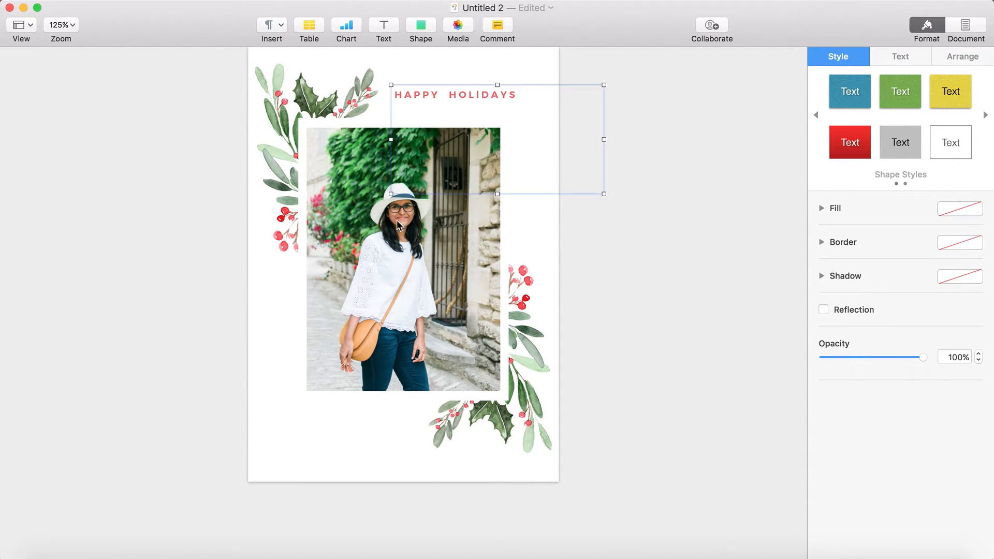
click(536, 236)
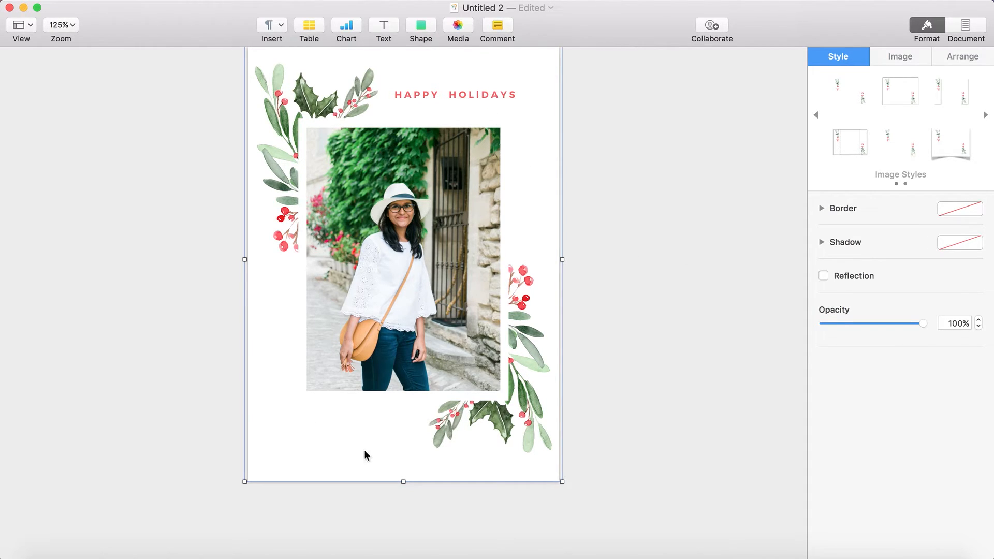
Step: Add a text box reading "with love" with the family's name in spaced-out letters on a second line
click(388, 28)
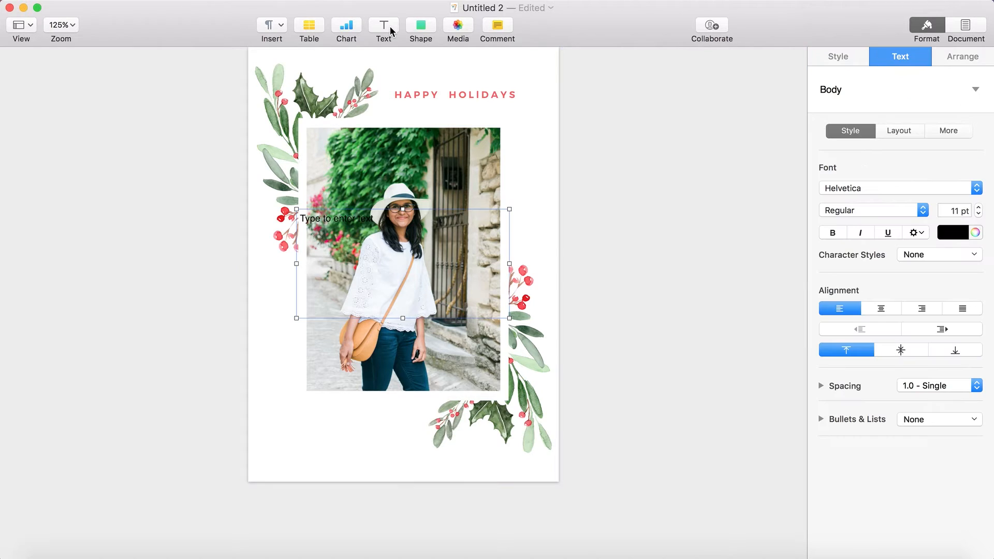
click(377, 216)
key(BackSpace)
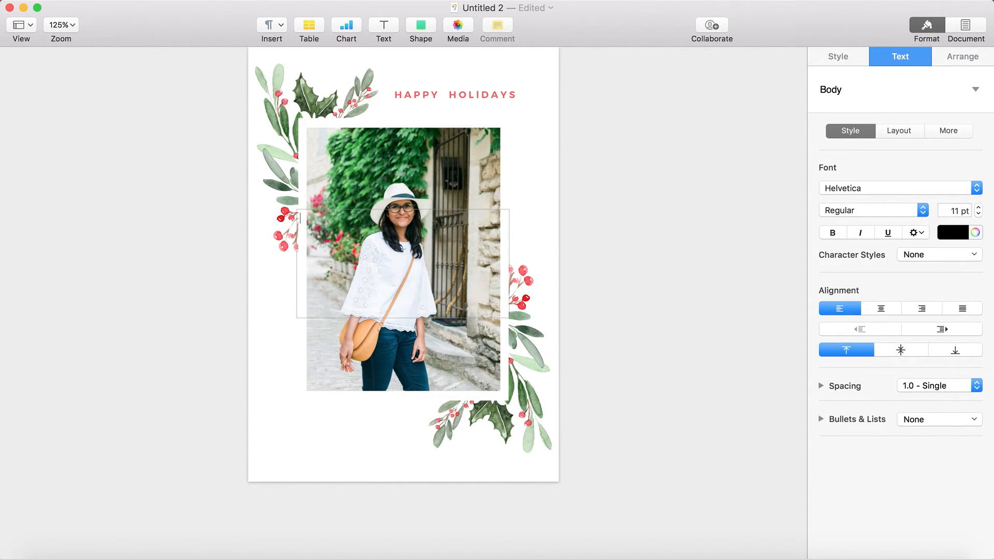
text(With)
key(BackSpace)
key(BackSpace)
key(BackSpace)
key(BackSpace)
text(With love,)
key(BackSpace)
key(BackSpace)
text(T)
text(h)
text(e)
text( Jo)
text(n)
text(ns)
text(on)
text( Fa)
text(mily)
Step: Move the signature text box below the photo, beside the lower holly sprig
drag(480, 222, 452, 265)
click(385, 263)
click(275, 341)
click(343, 283)
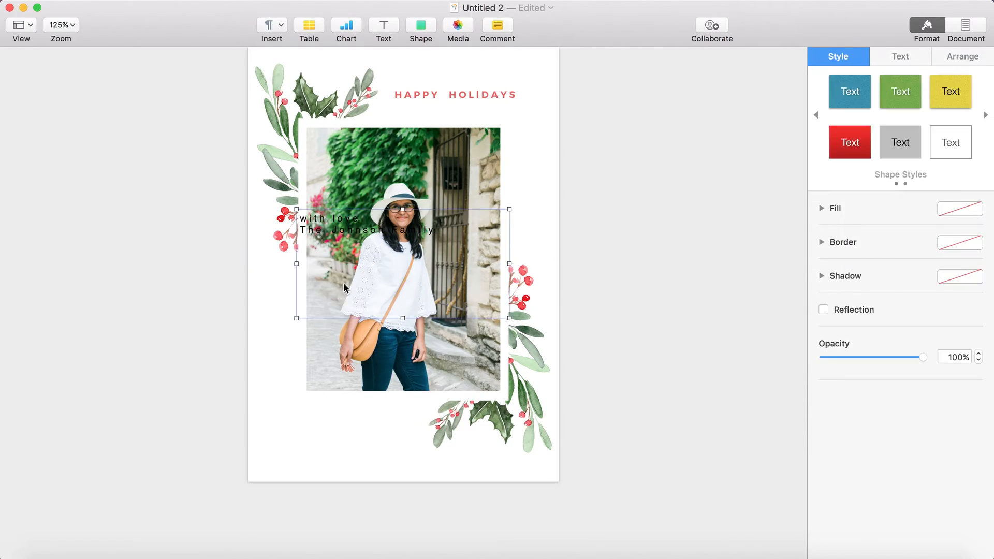
drag(327, 241, 298, 466)
Step: Correct the spelling of "Family" in the signature's second line
click(344, 429)
click(409, 429)
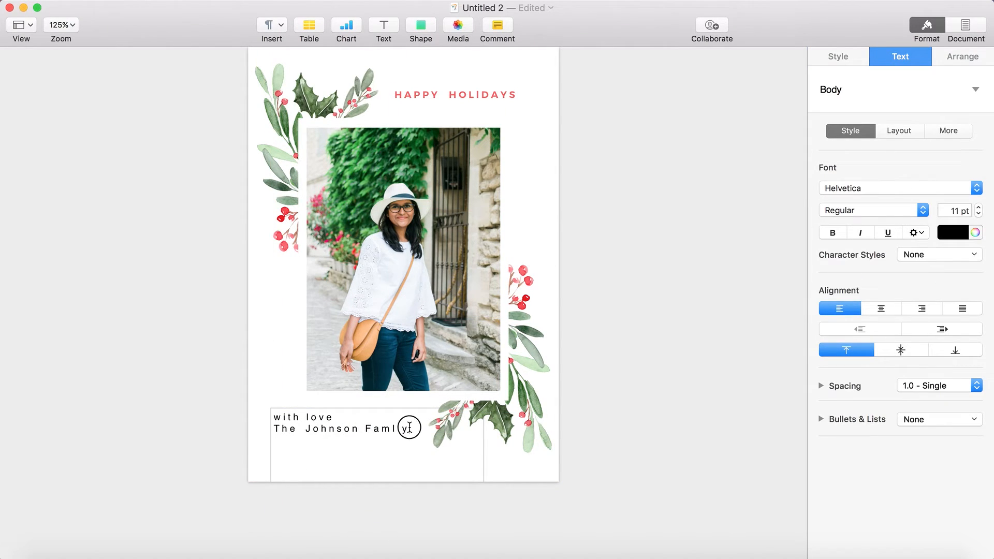
click(401, 428)
key(BackSpace)
text(i)
key(BackSpace)
text(i)
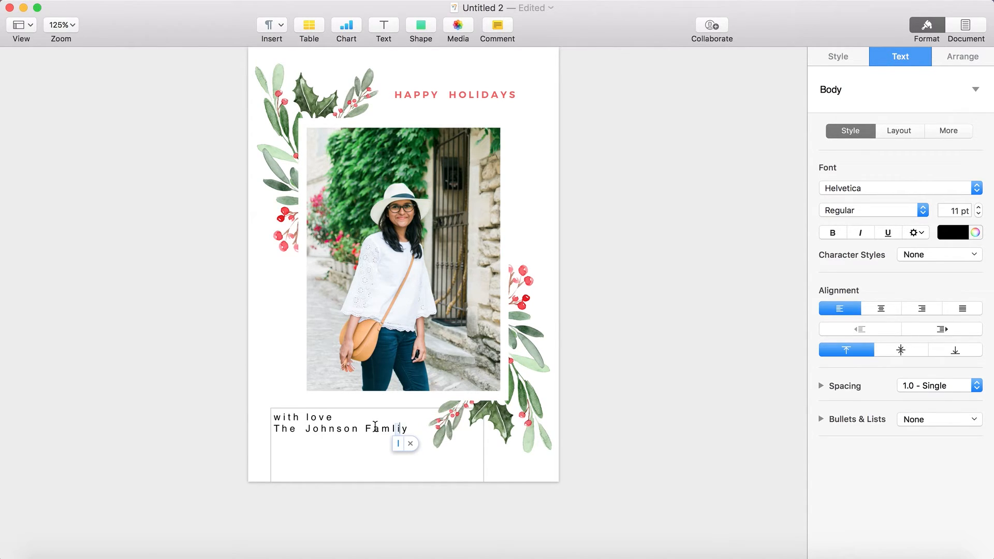
key(BackSpace)
text(i)
Step: Centre-align both signature lines and shift their text box left, clear of the lower holly sprig
drag(416, 427, 272, 417)
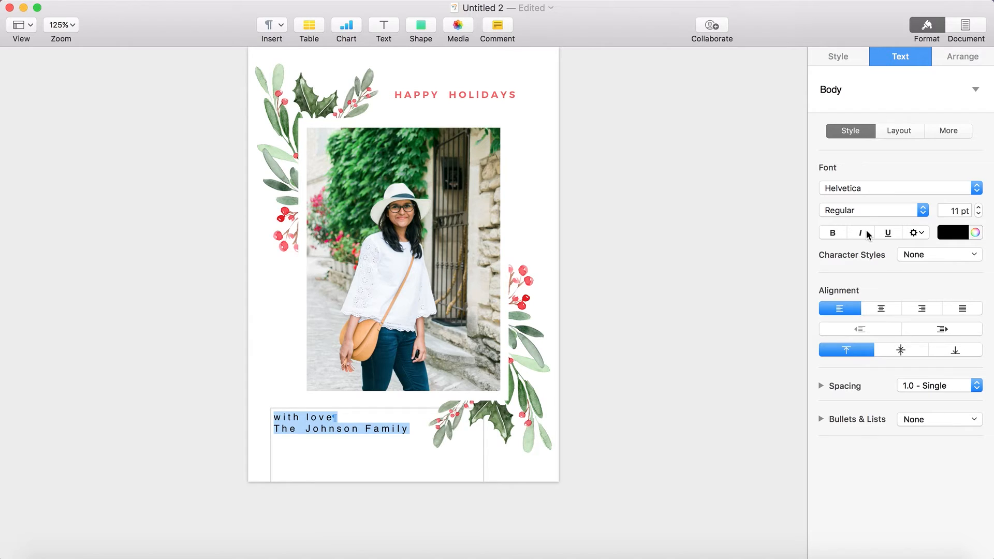
click(881, 309)
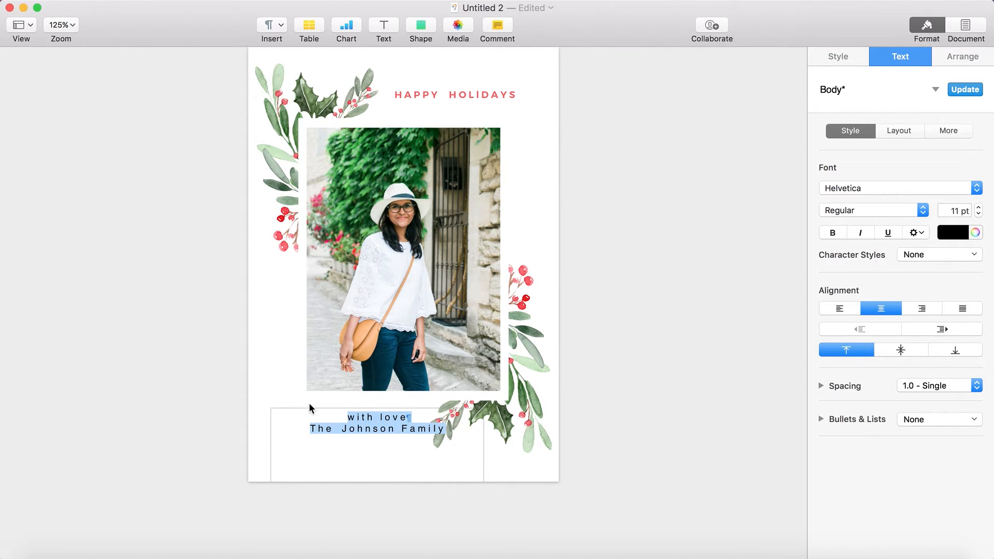
click(287, 391)
click(372, 431)
drag(371, 431, 337, 437)
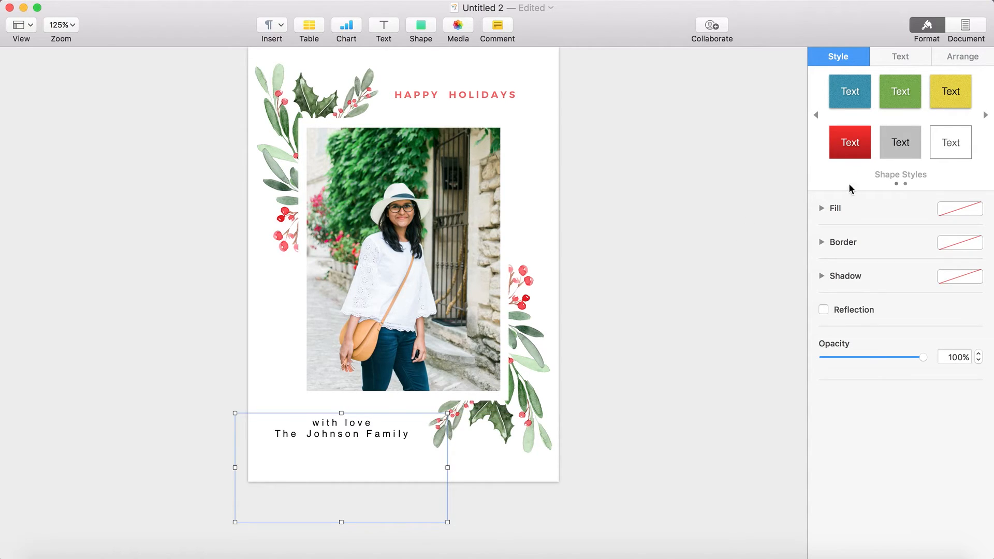
Step: Set the whole signature text to Times New Roman Italic
click(377, 432)
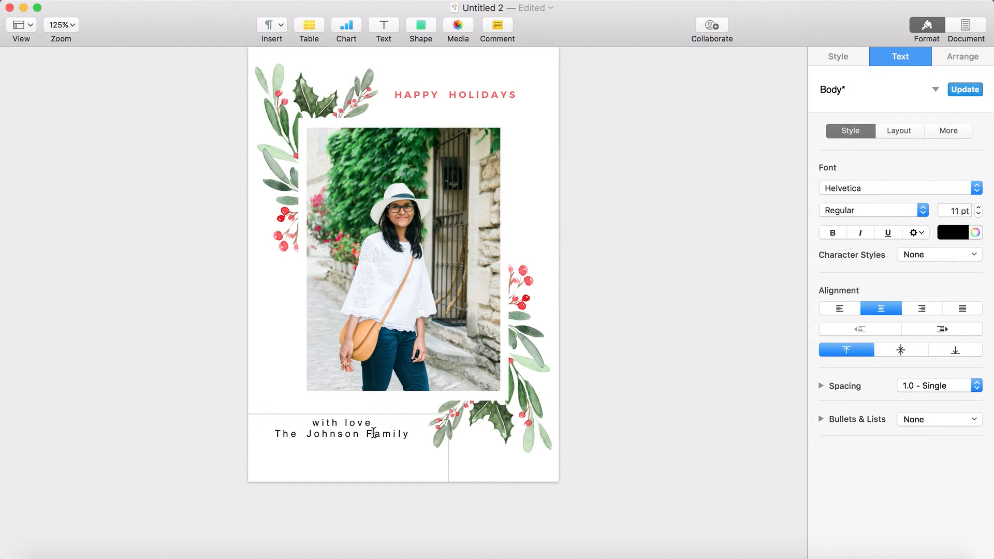
key(super+a)
click(893, 191)
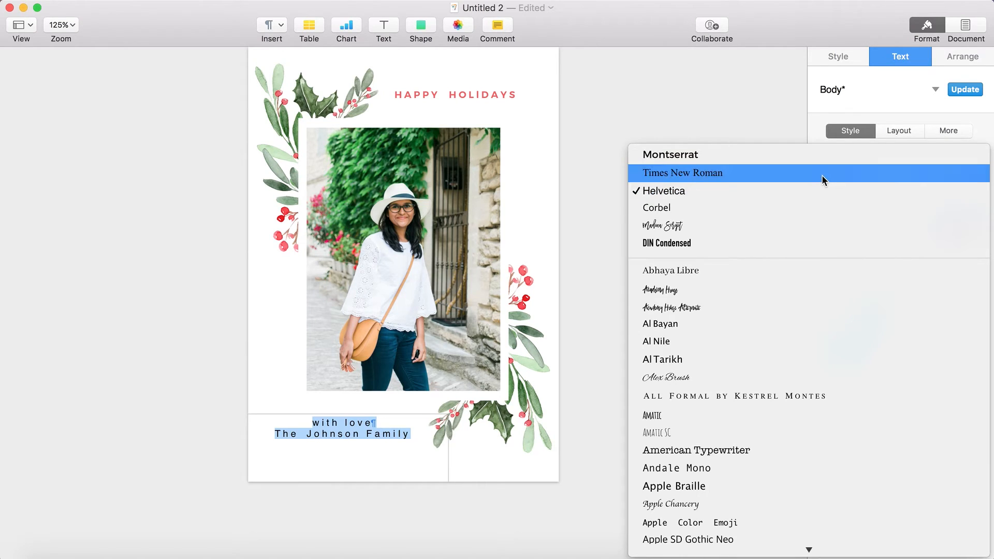
click(821, 175)
click(890, 206)
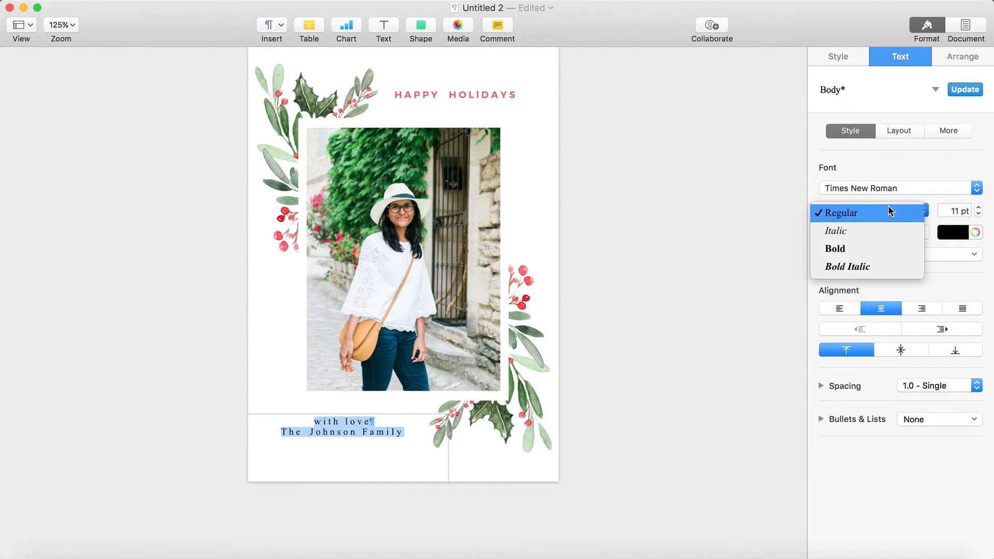
click(879, 231)
click(379, 422)
key(Return)
key(BackSpace)
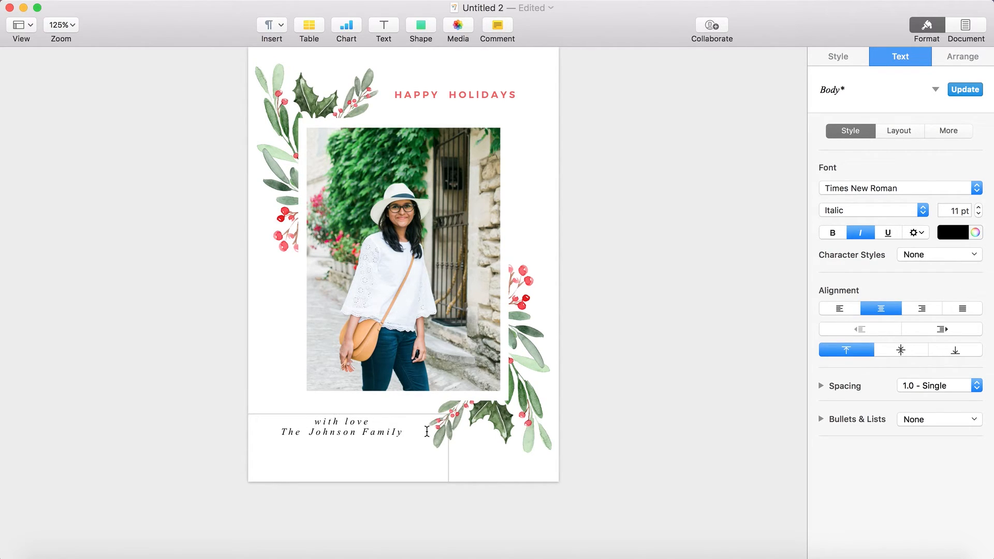
Step: Delete the words "with love" from the signature and add a hyphen before and after the family's name
click(277, 389)
click(370, 431)
click(358, 421)
drag(378, 421, 317, 417)
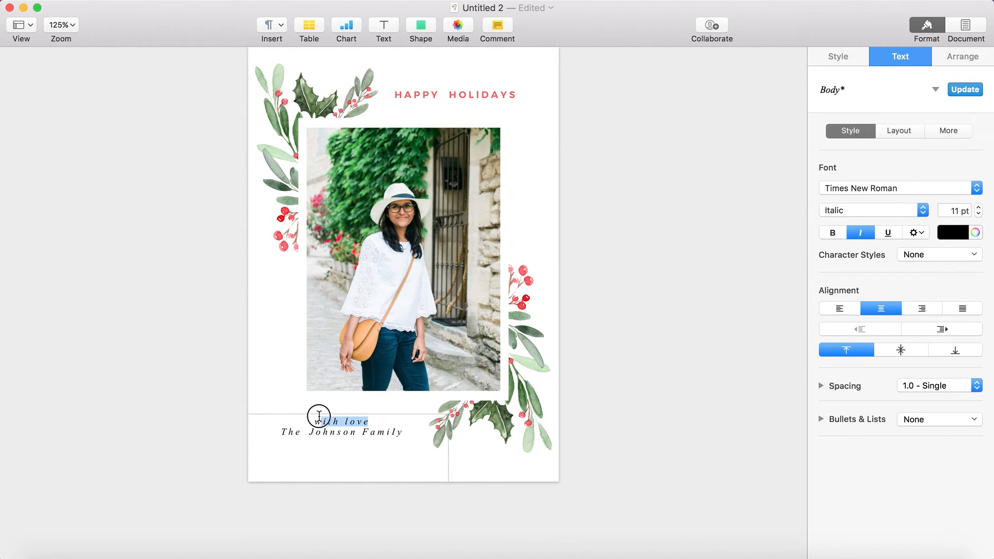
key(BackSpace)
click(281, 432)
text(-)
click(408, 432)
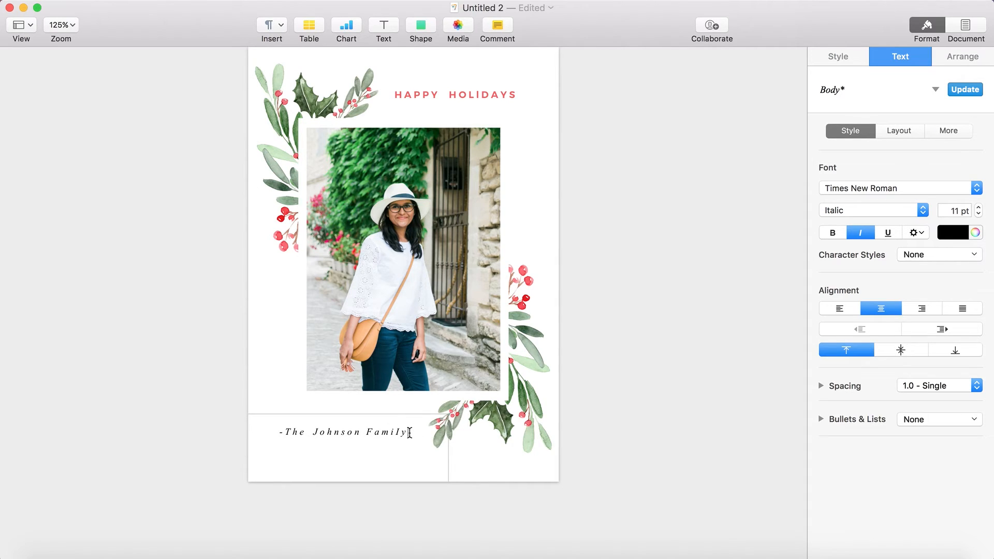
text(-)
click(280, 383)
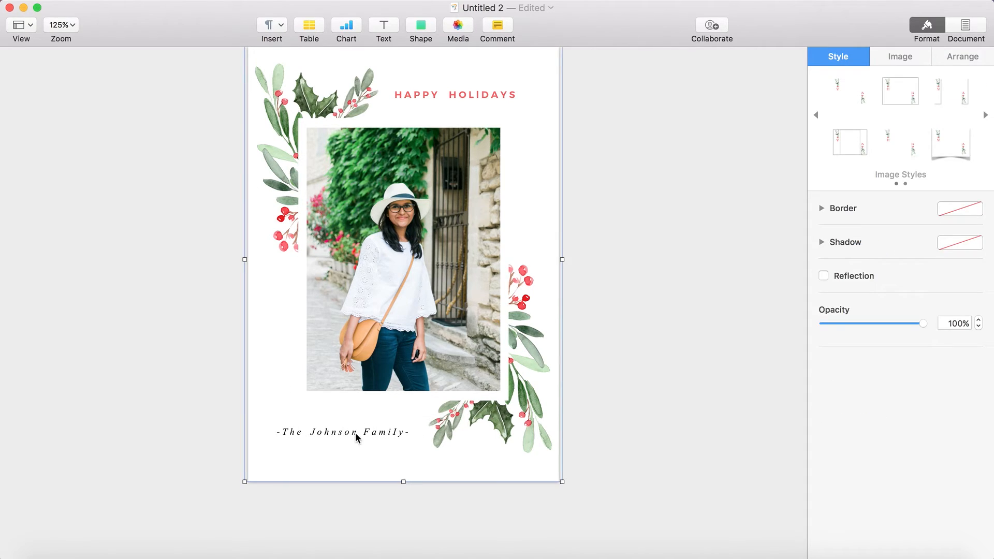
Step: Set all of the signature text to 12 pt
click(362, 435)
click(371, 435)
key(super+a)
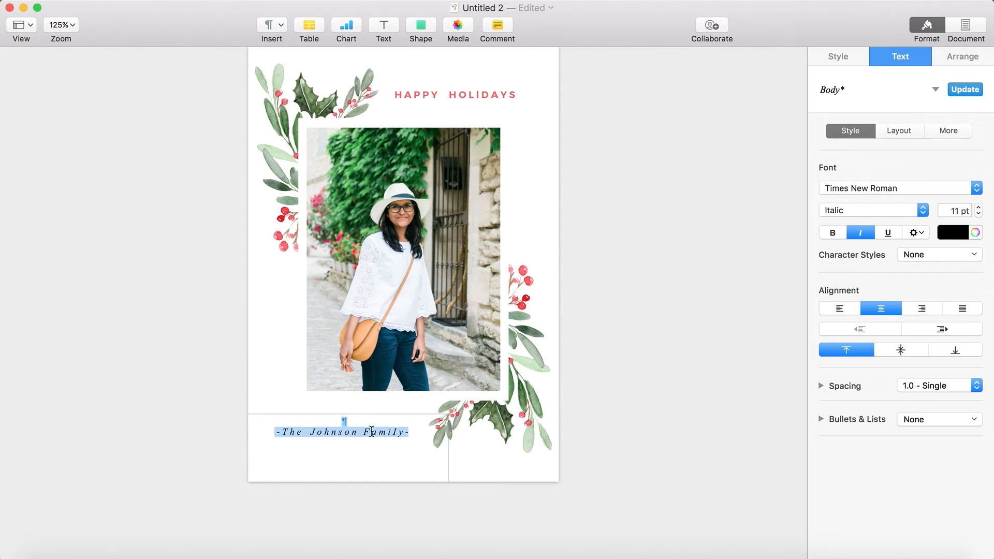
click(960, 210)
key(BackSpace)
text(2)
key(Return)
click(298, 368)
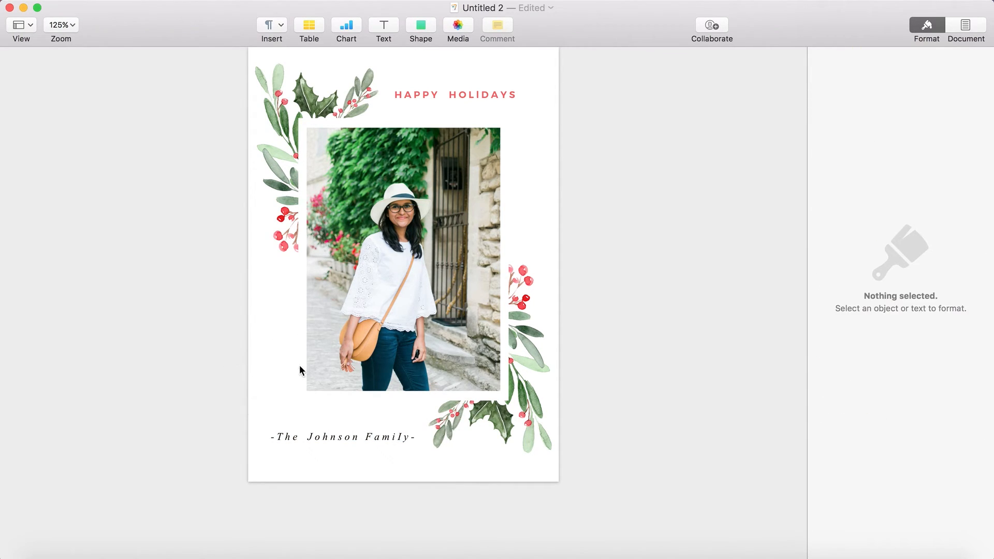
Step: Nudge the signature text box slightly to the left below the photo and deselect it
drag(364, 438, 366, 437)
click(279, 352)
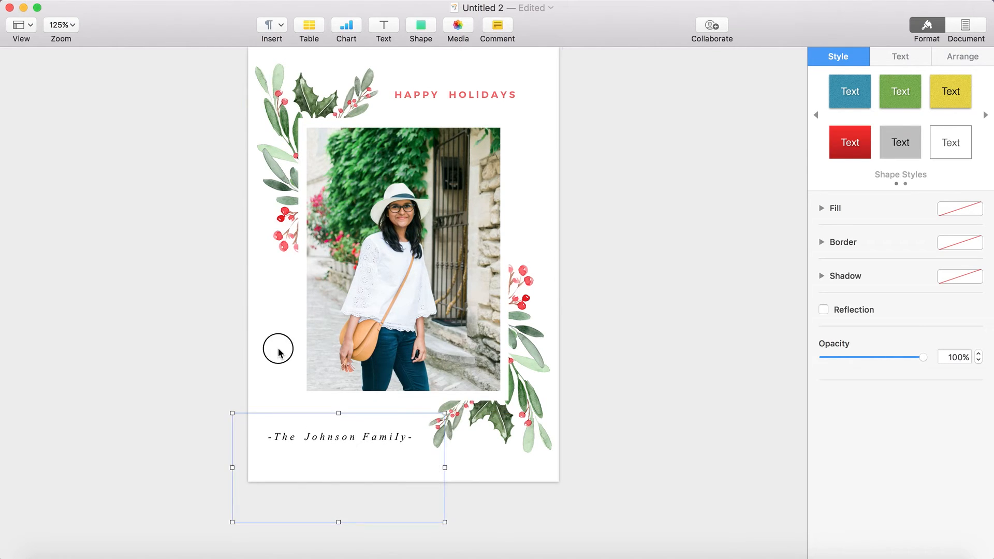
click(678, 362)
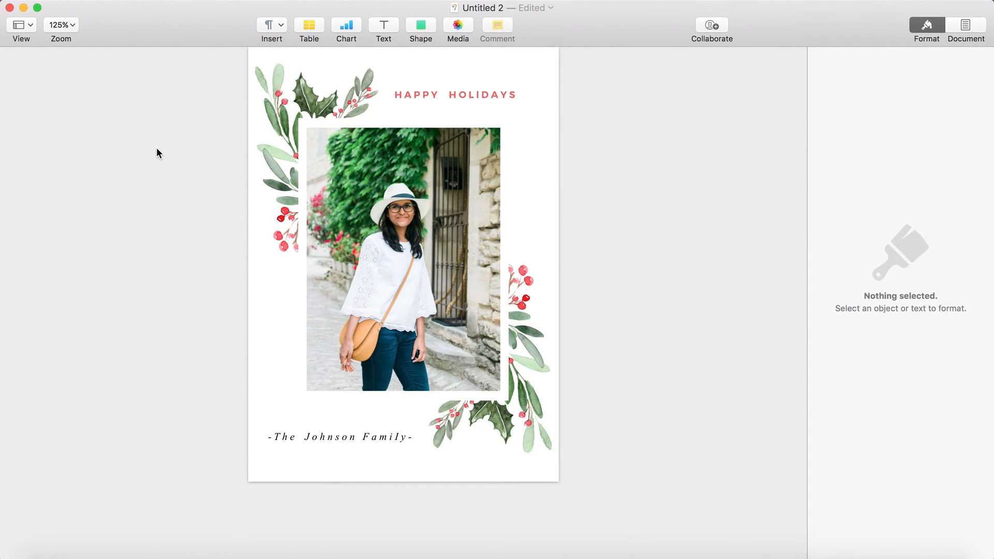
Step: Set up a PDF export of the card with the image quality set to Best
click(89, 2)
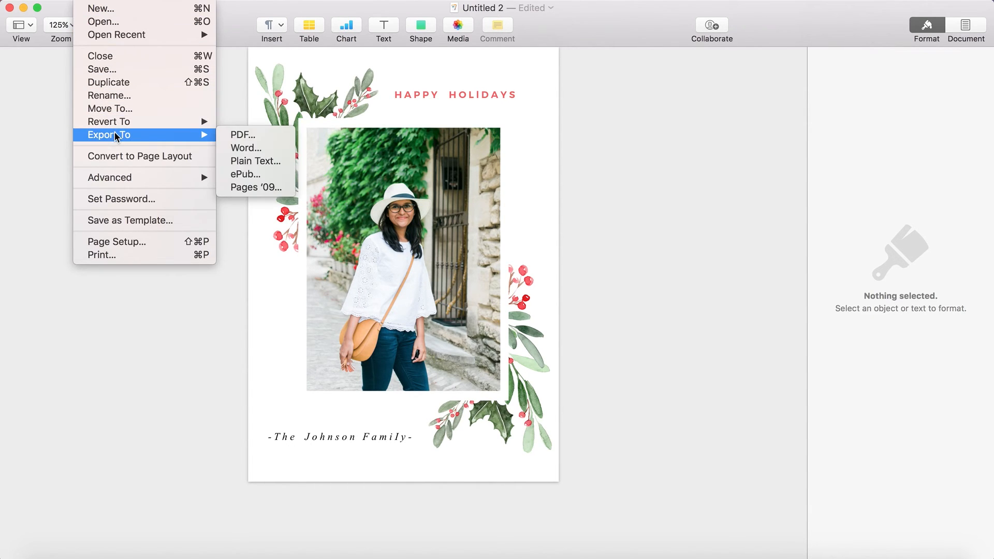
click(41, 158)
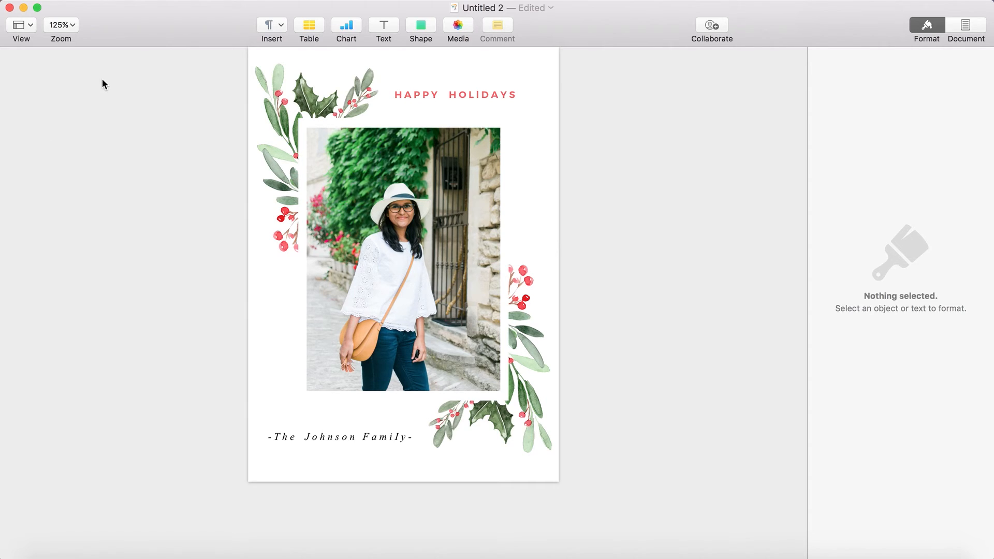
click(96, 2)
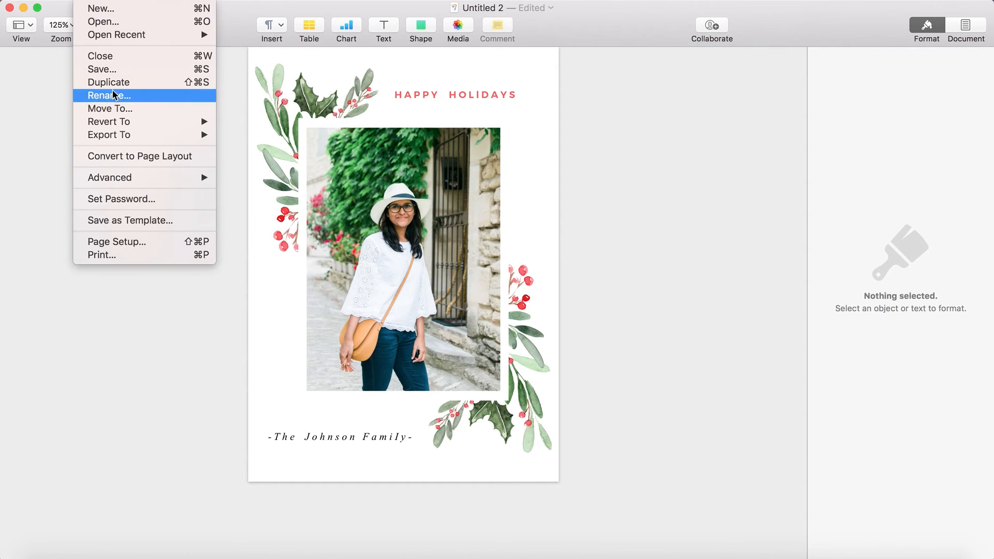
mouse_move(124, 139)
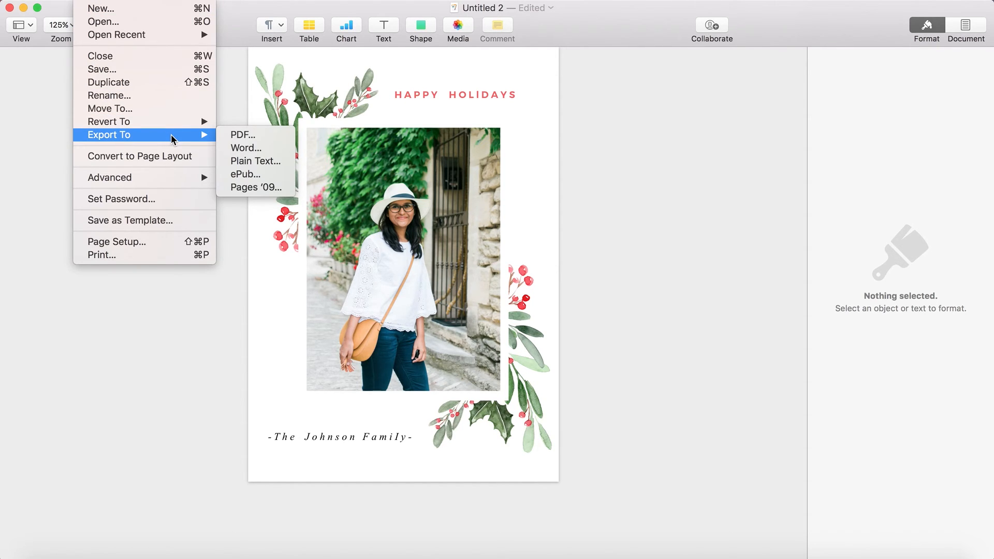
click(242, 136)
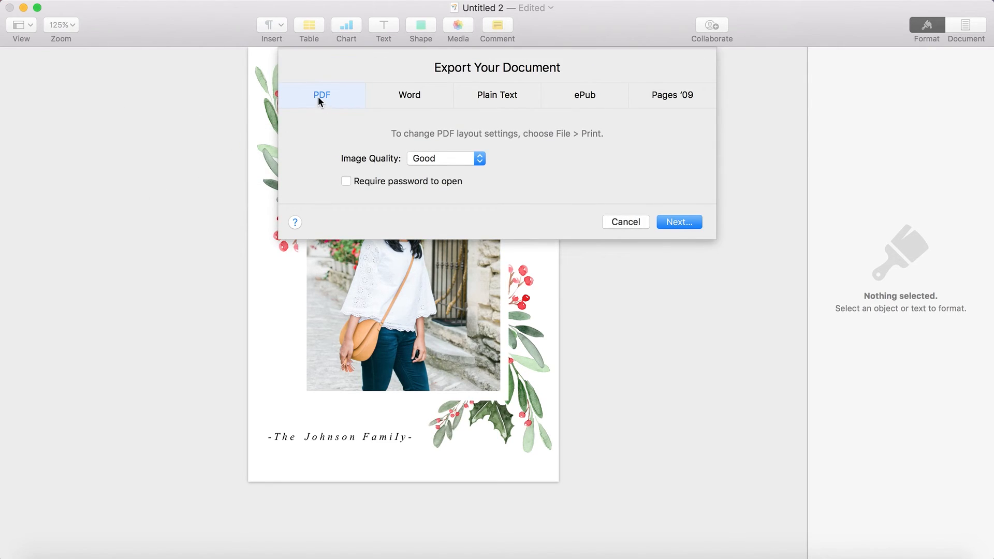
click(434, 158)
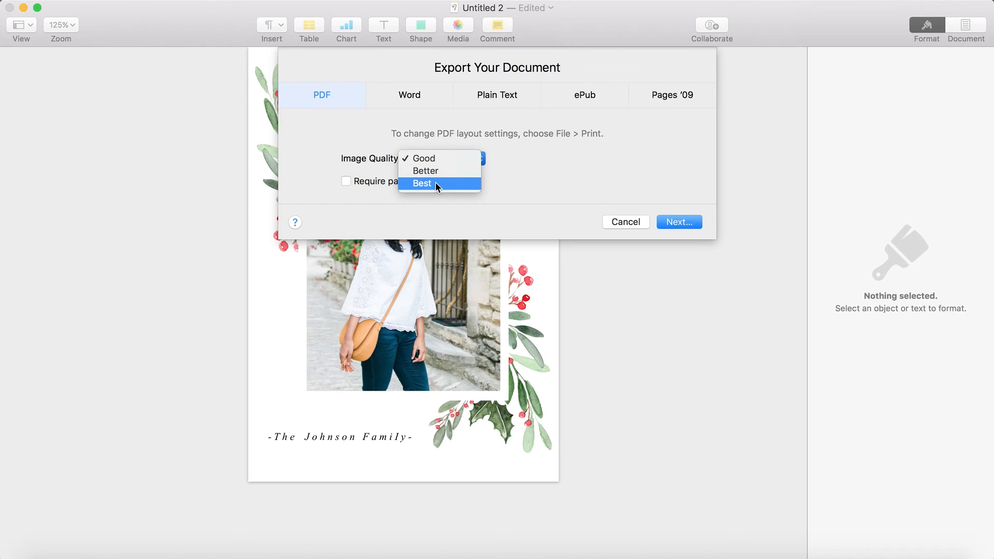
click(436, 182)
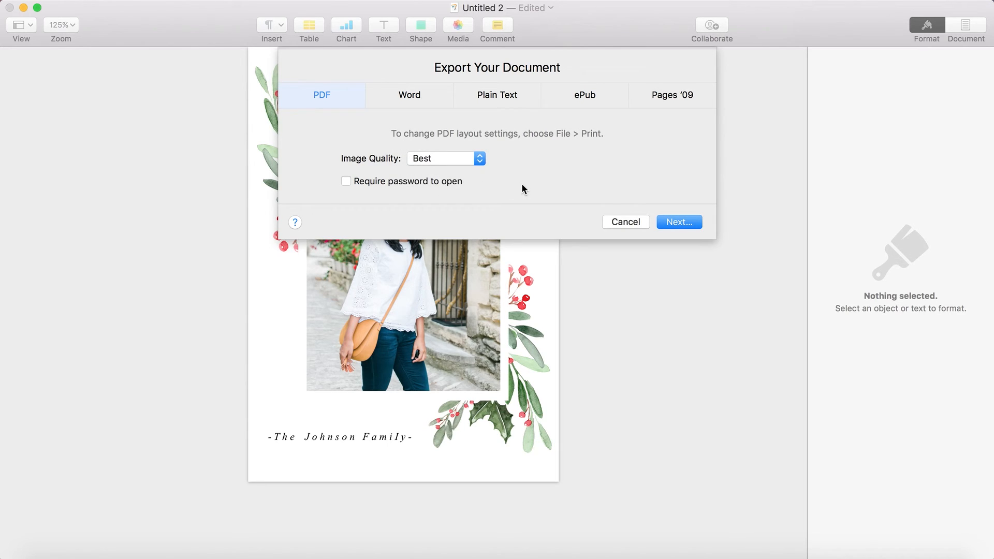
Step: Name the PDF Christmas Photo Card and export it to the How to Make a Christmas Photo Card folder
click(666, 221)
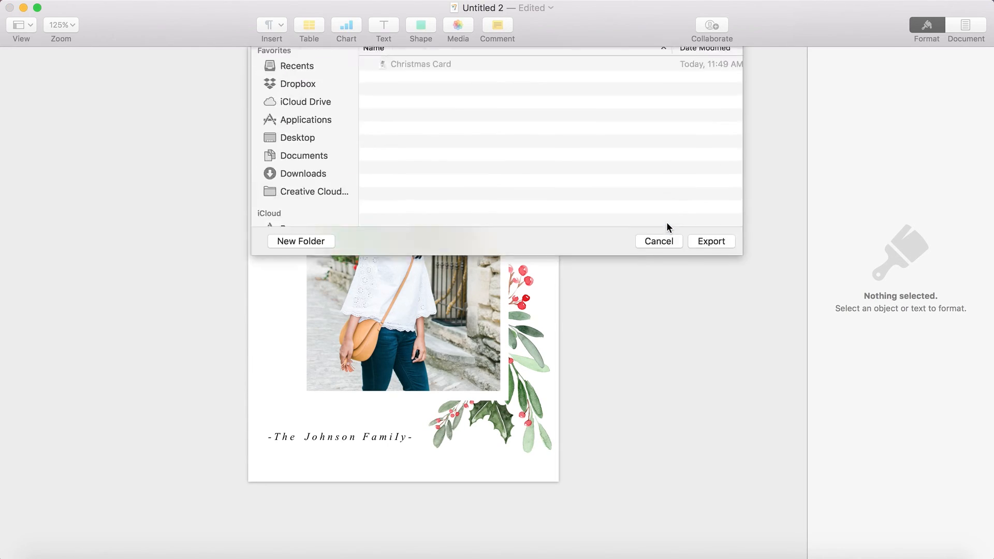
text(Christma)
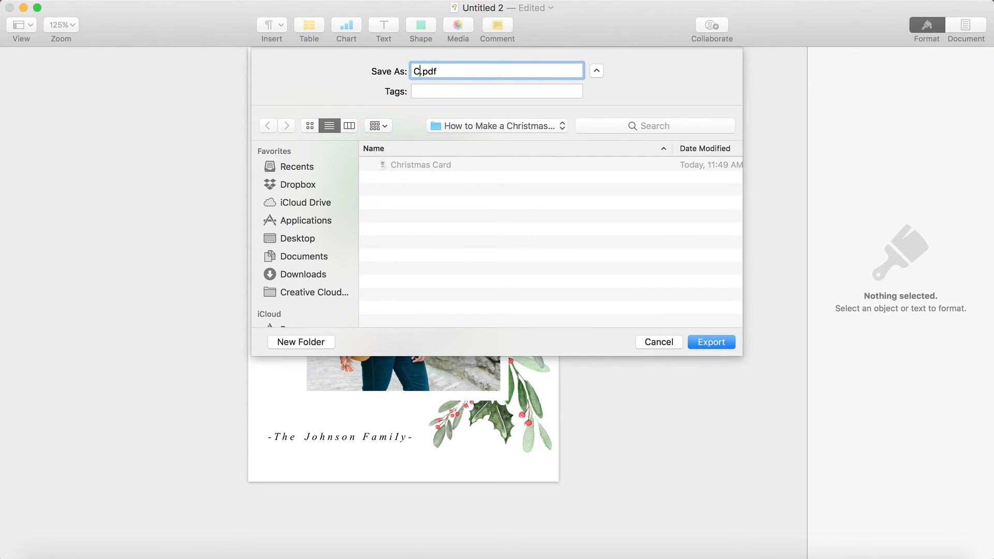
text(s Photo Card)
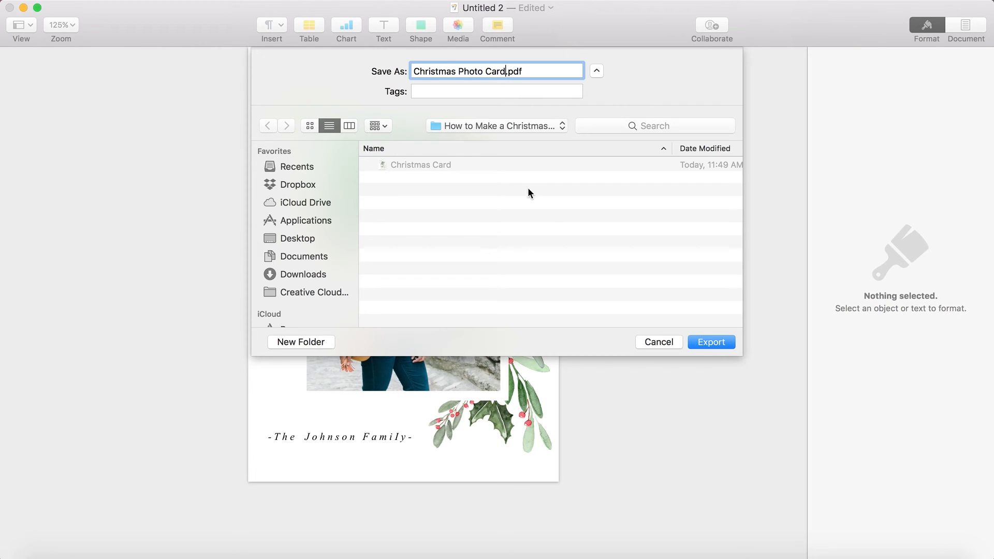
click(712, 342)
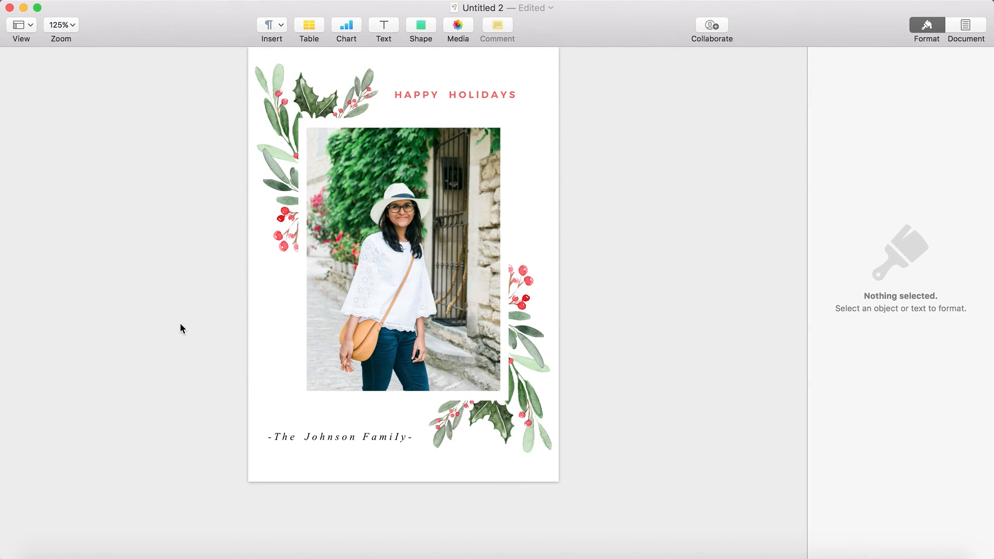
Step: Switch to Finder and open the exported Christmas Photo Card PDF from the How to Make a Christmas Photo Card folder
click(48, 554)
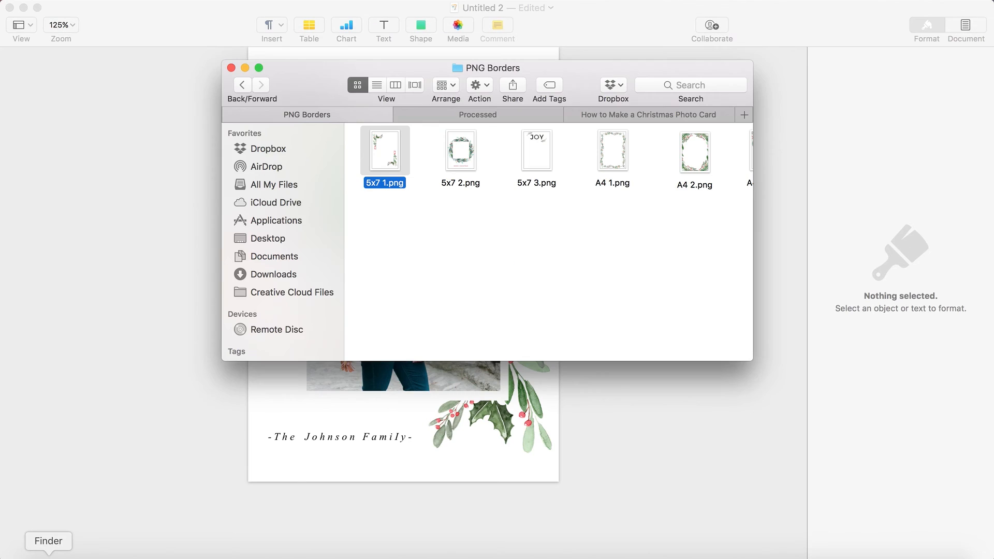
click(609, 114)
click(463, 157)
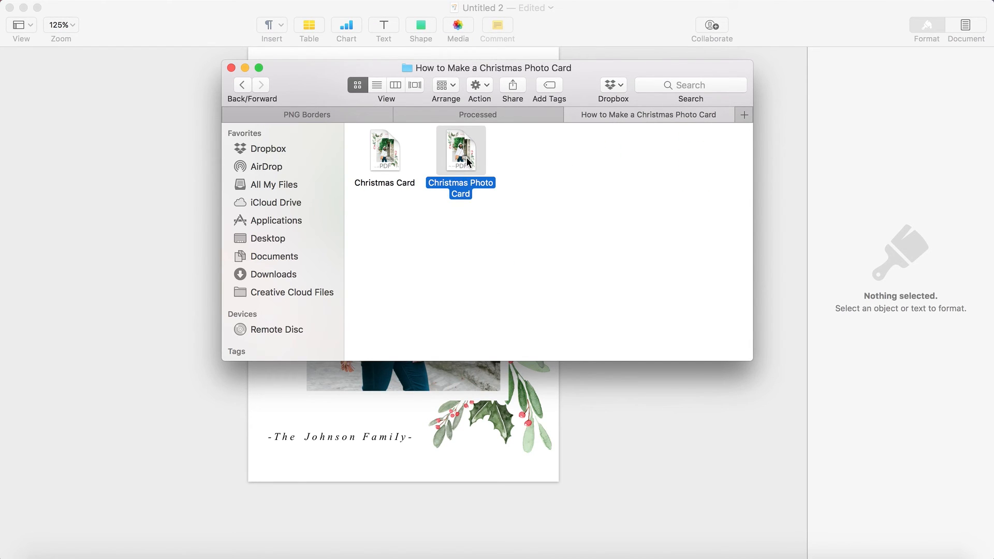
double_click(468, 162)
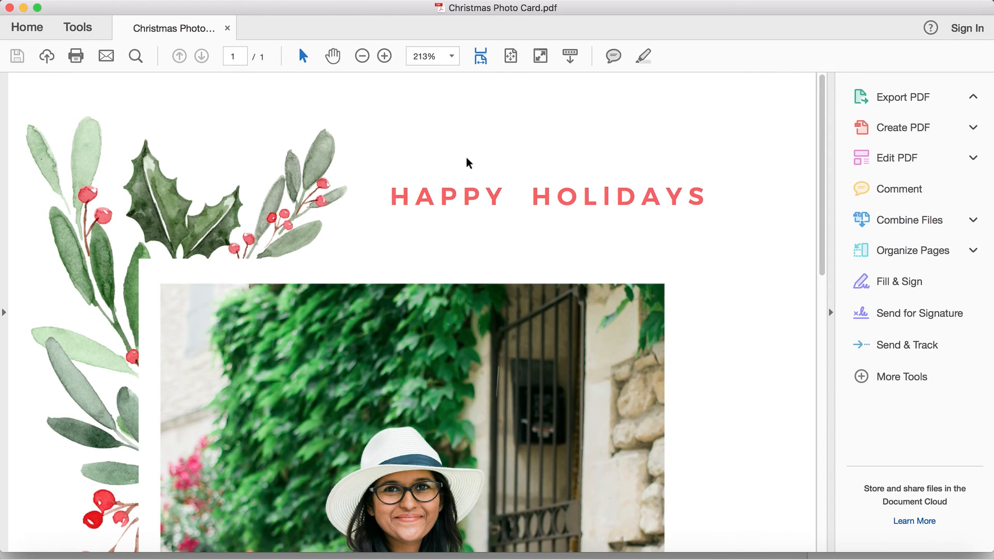
Step: Set the PDF's zoom level to 75% to check the whole card
click(438, 56)
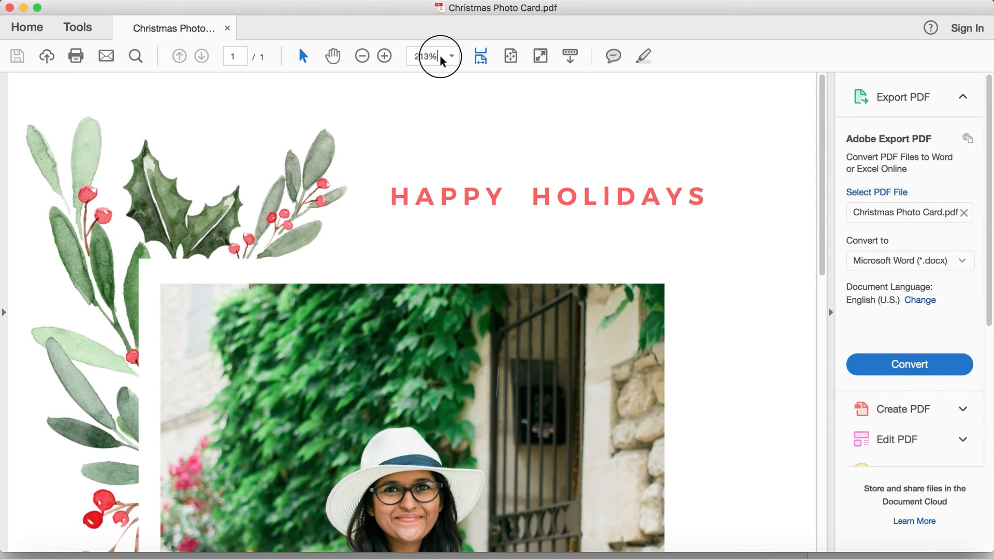
double_click(418, 56)
text(75)
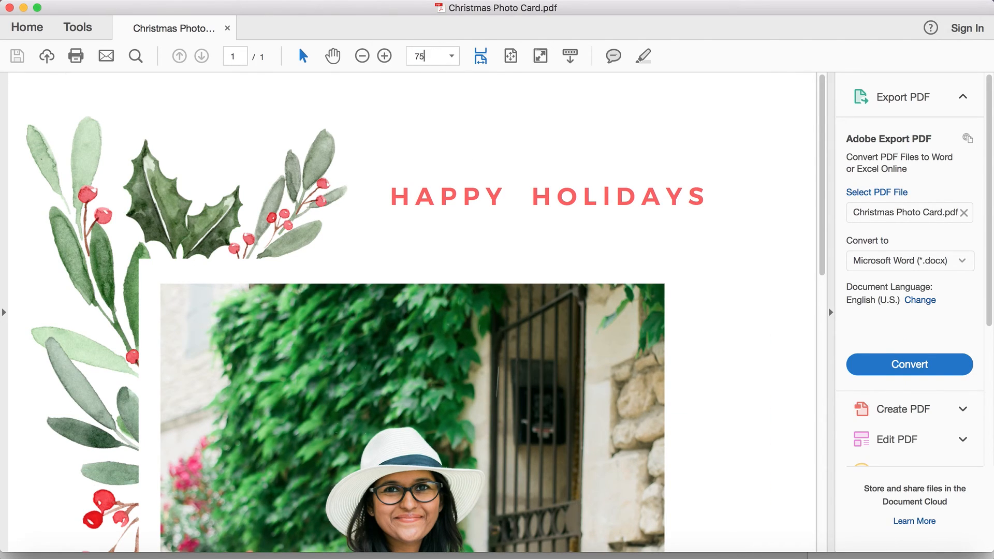
key(Return)
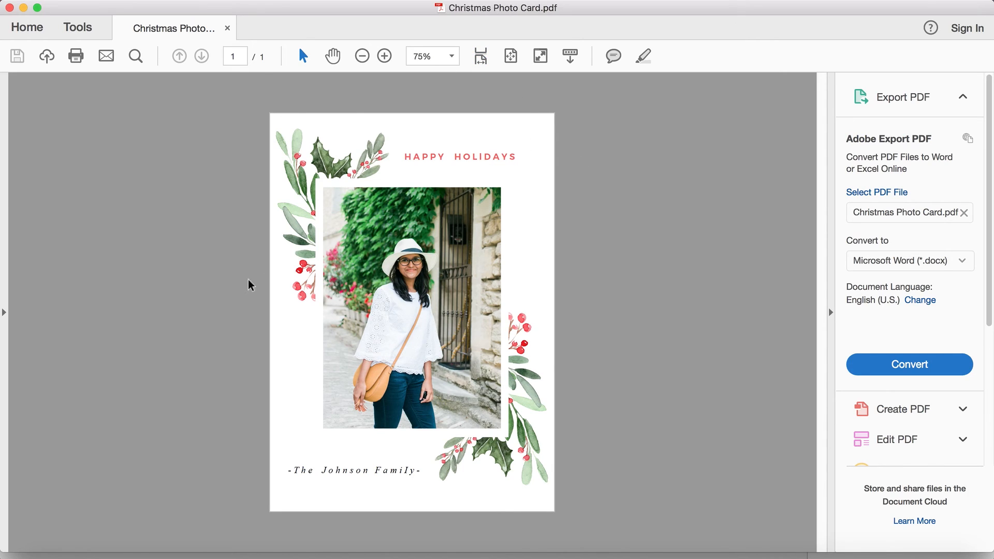